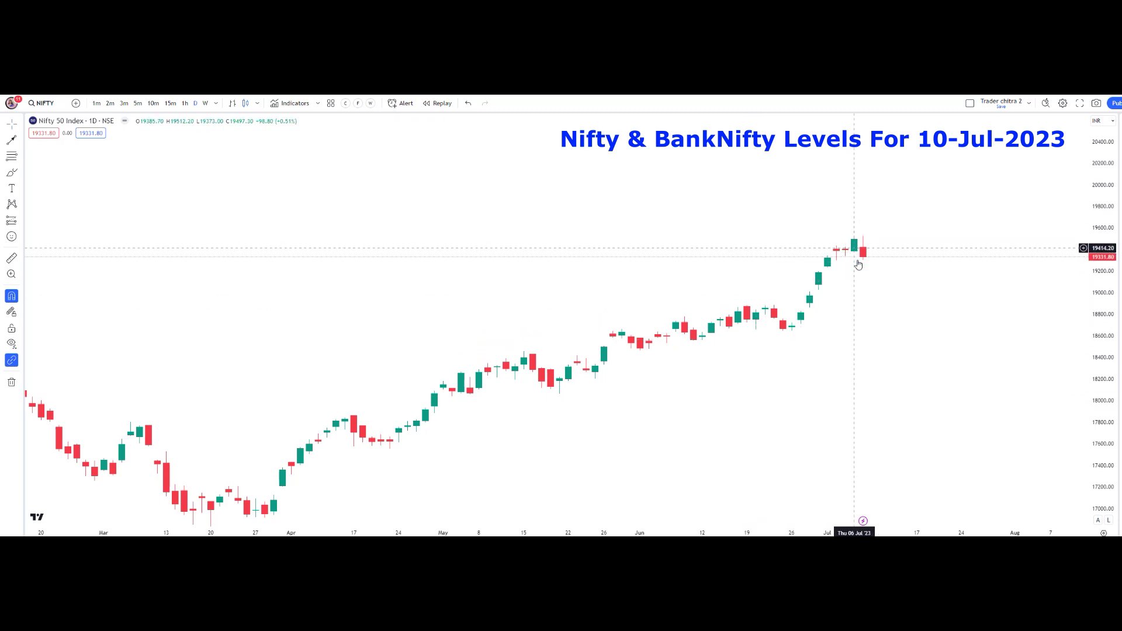
Pan the Nifty 50 daily chart to centre the early-July candles
{"action": "left_click_drag", "start_coordinate": [858, 265], "coordinate": [790, 350]}
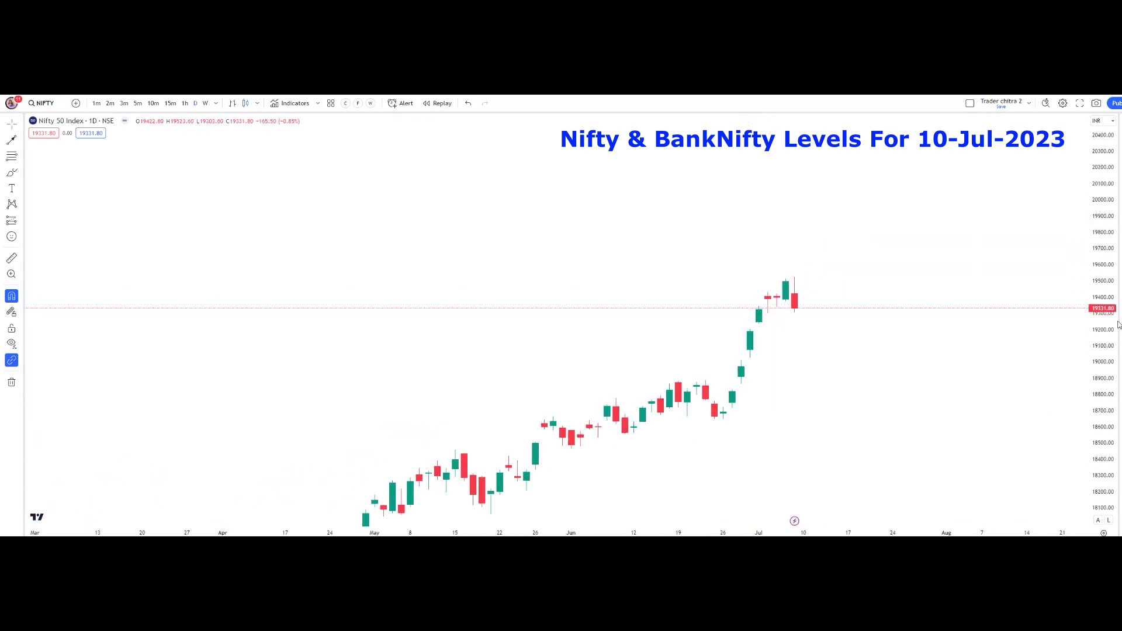
{"action": "left_click_drag", "start_coordinate": [783, 296], "coordinate": [722, 299]}
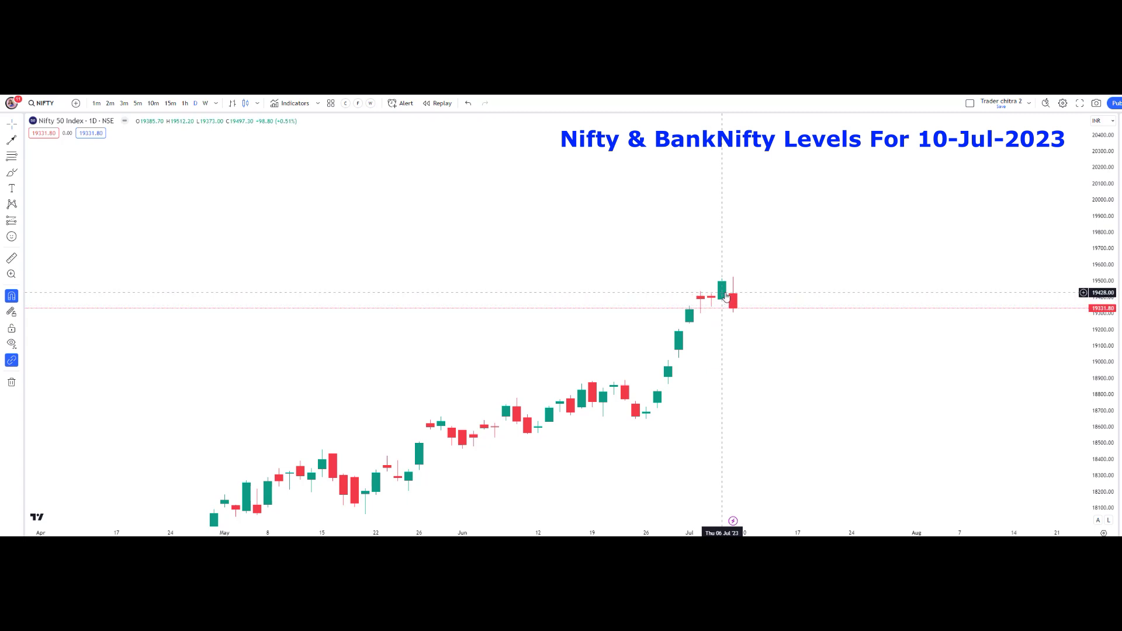
{"action": "left_click", "coordinate": [20, 143]}
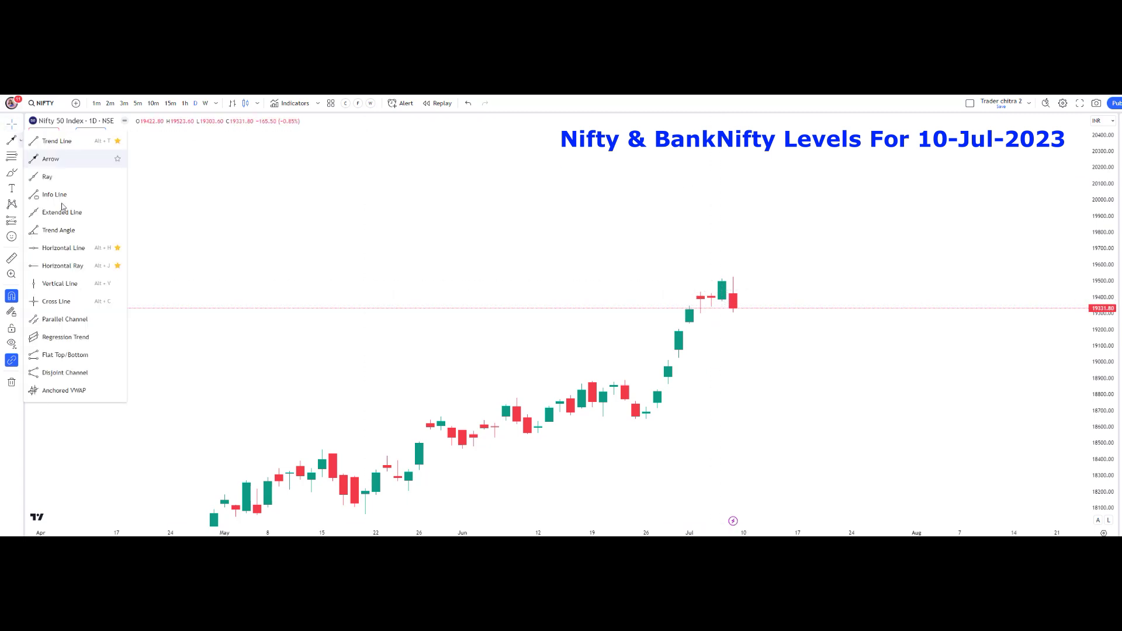
Draw a horizontal level line at 19507.70 on the Nifty 50 daily chart
{"action": "left_click", "coordinate": [67, 248]}
{"action": "left_click", "coordinate": [520, 279]}
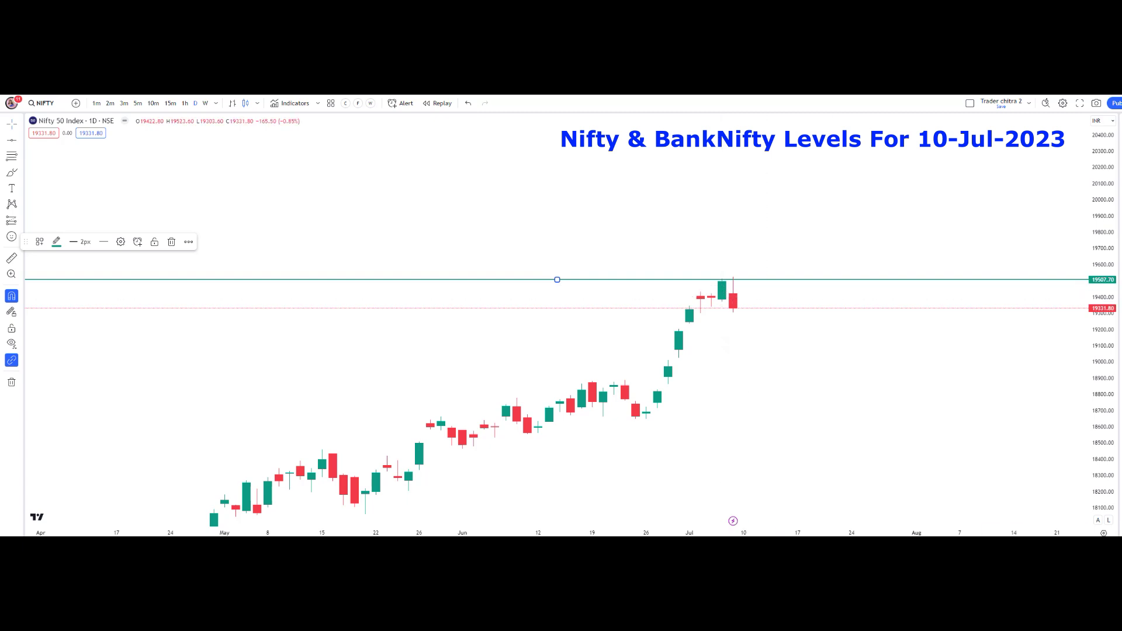
{"action": "scroll", "coordinate": [955, 321], "scroll_direction": "up", "scroll_amount": 2}
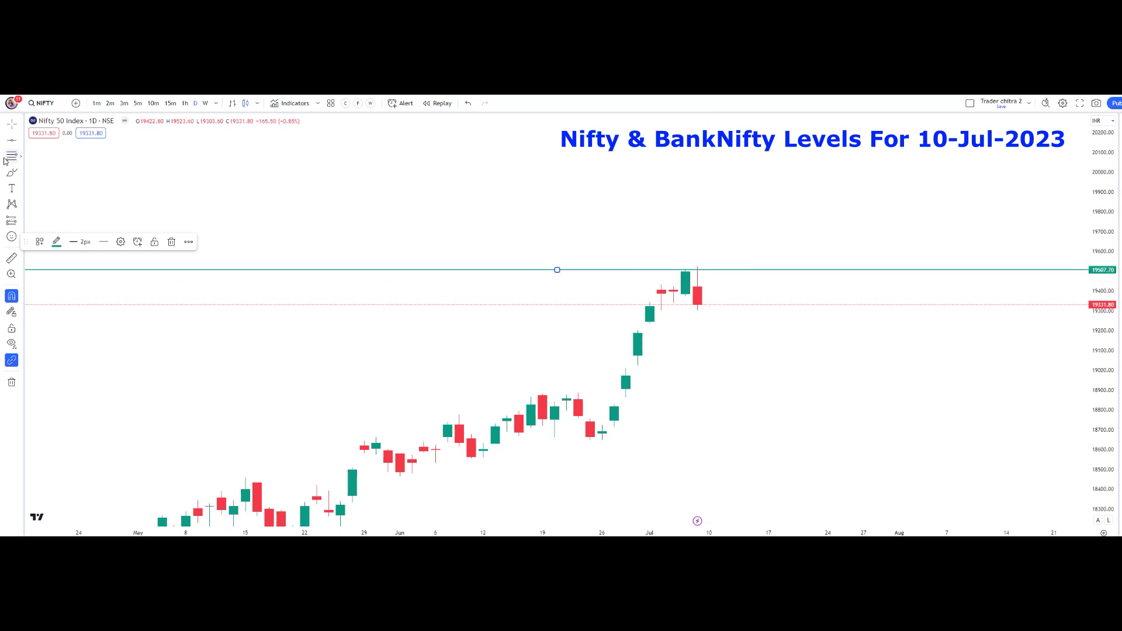
Draw an arrow pointing at the 7 Jul high and switch to 15-minute candles
{"action": "left_click", "coordinate": [26, 144]}
{"action": "left_click", "coordinate": [39, 161]}
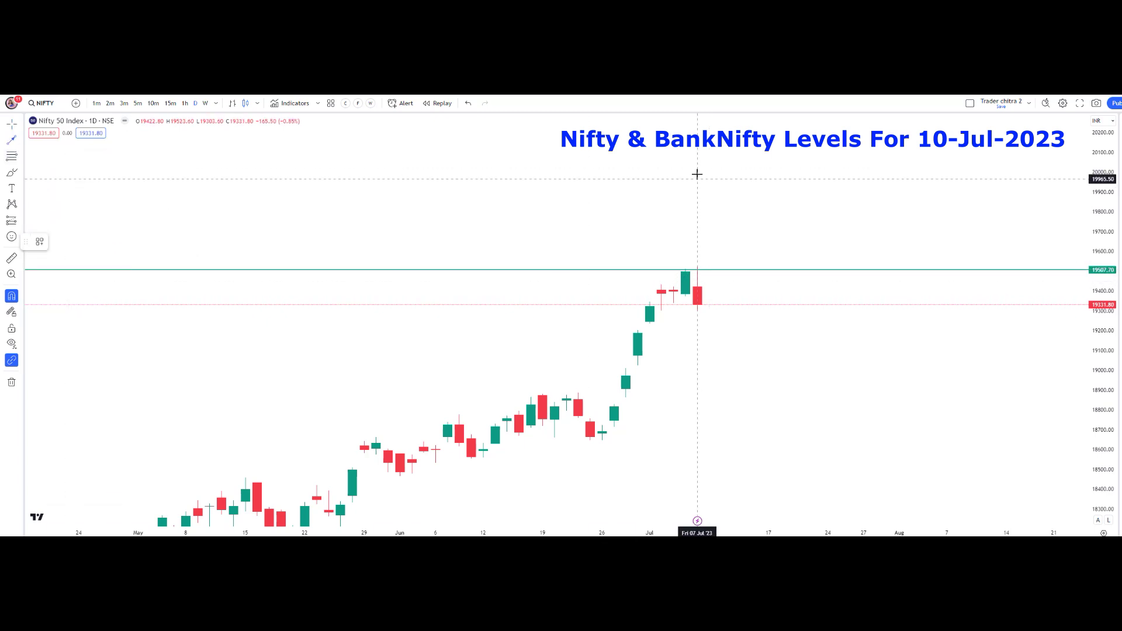
{"action": "left_click", "coordinate": [817, 204]}
{"action": "left_click", "coordinate": [697, 266]}
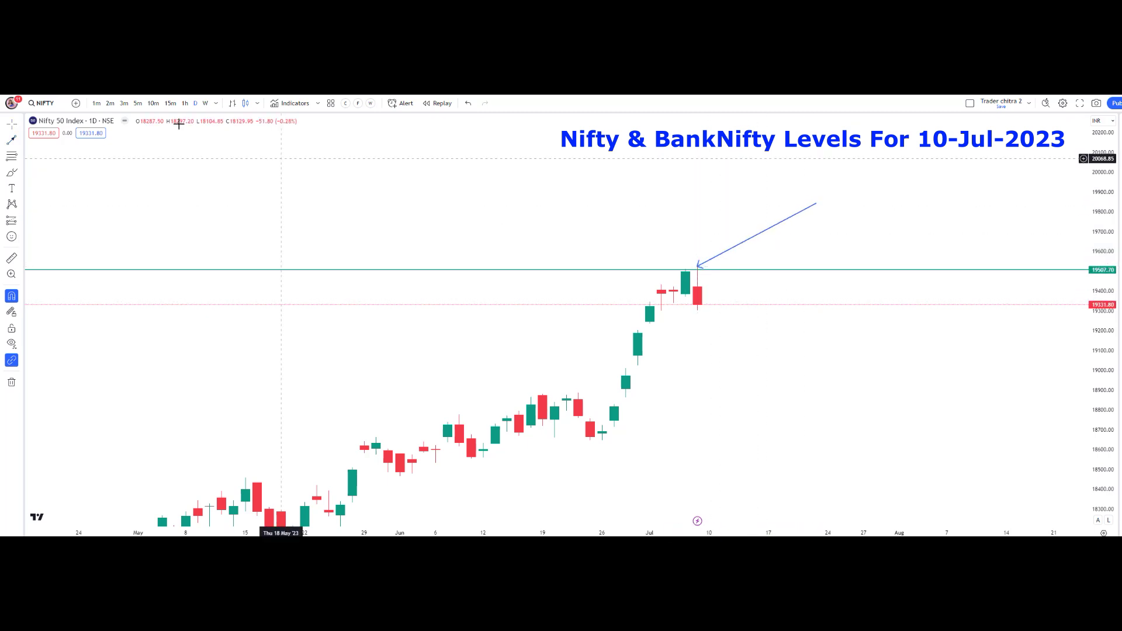
{"action": "left_click", "coordinate": [170, 103]}
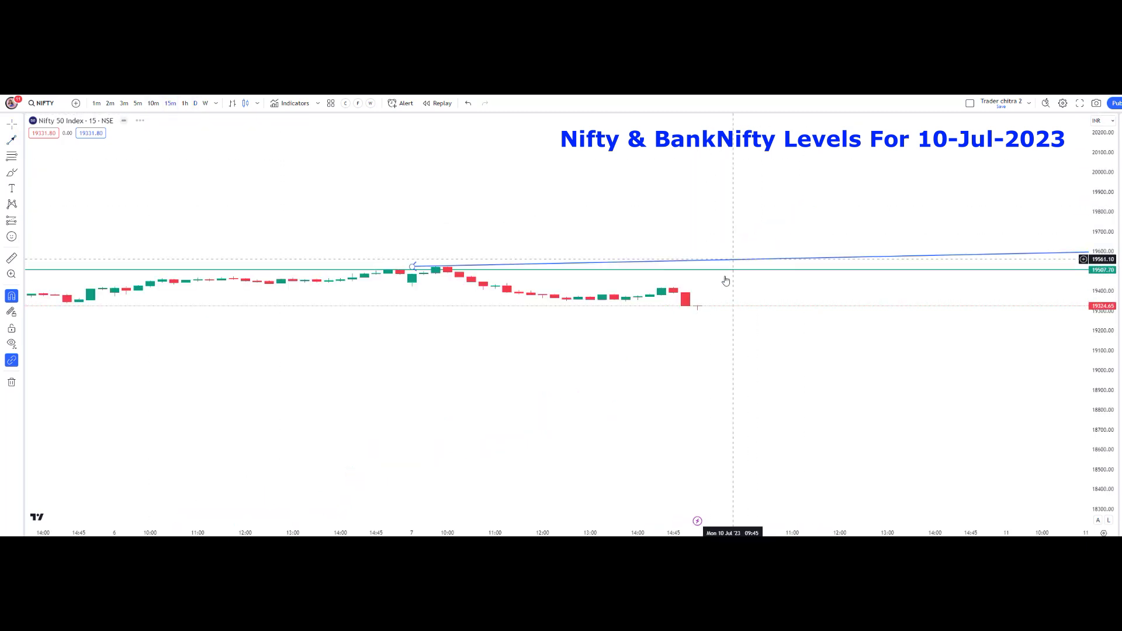
Zoom, pan and stretch the 15-minute chart onto the 4–7 Jul candles around 19507.70
{"action": "scroll", "coordinate": [876, 278], "scroll_direction": "down", "scroll_amount": 3}
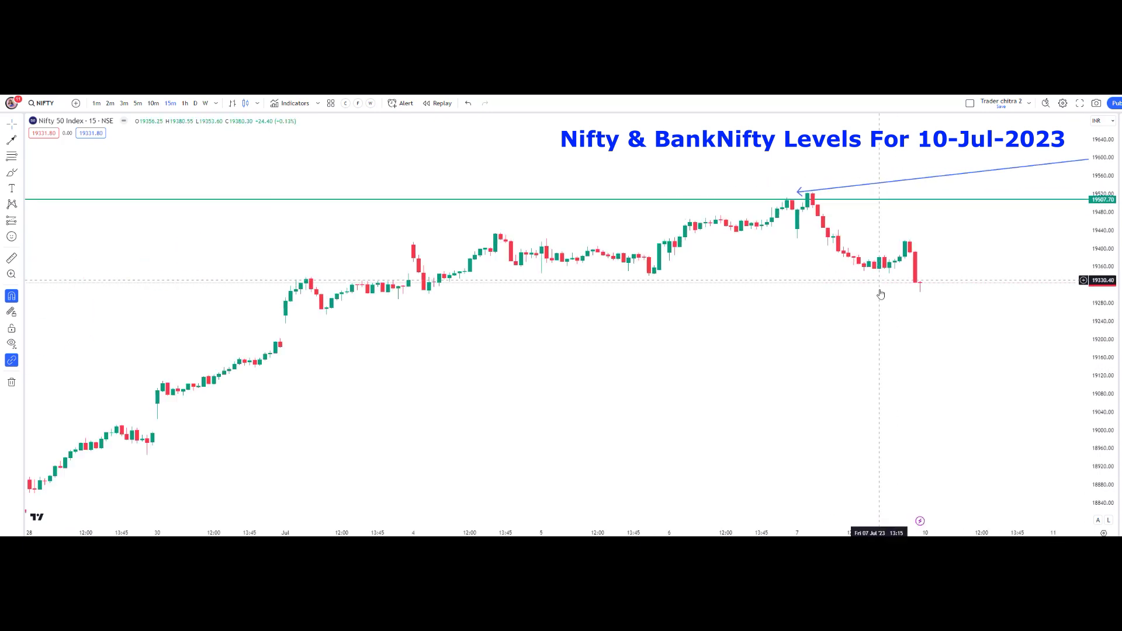
{"action": "scroll", "coordinate": [835, 403], "scroll_direction": "down", "scroll_amount": 2}
{"action": "left_click_drag", "start_coordinate": [768, 351], "coordinate": [631, 354]}
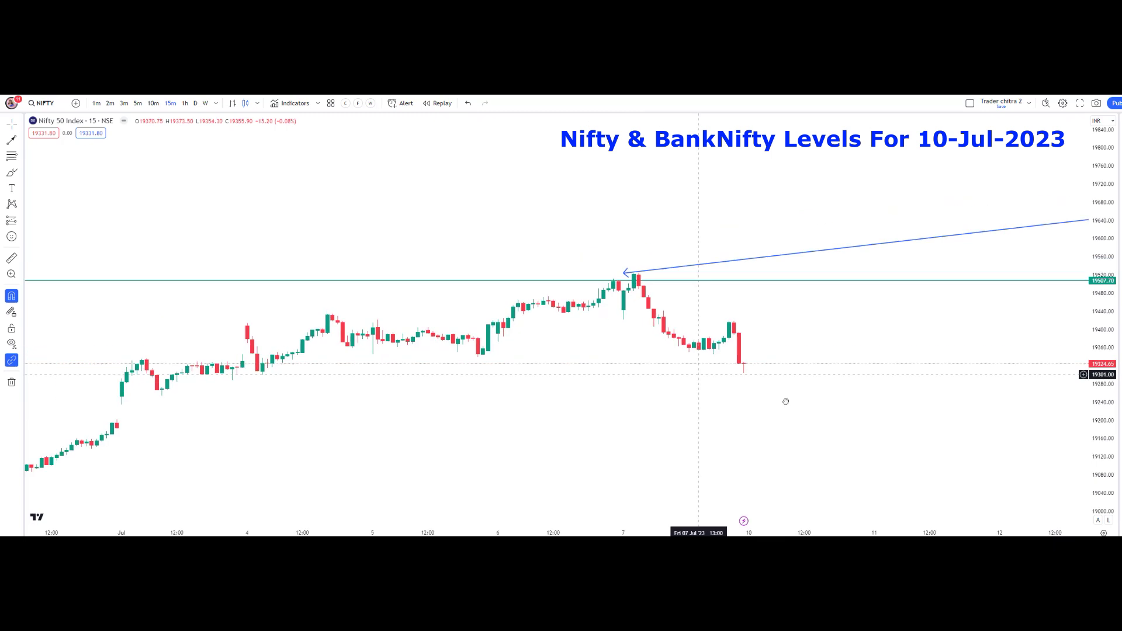
{"action": "left_click_drag", "start_coordinate": [626, 286], "coordinate": [710, 332]}
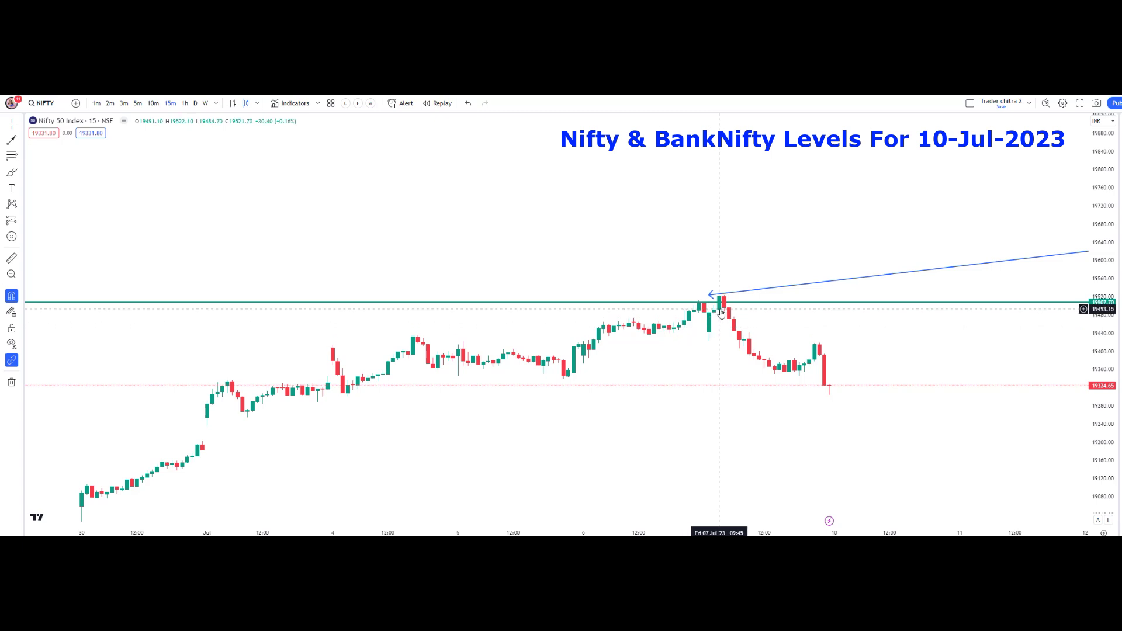
{"action": "left_click_drag", "start_coordinate": [1113, 442], "coordinate": [1113, 421]}
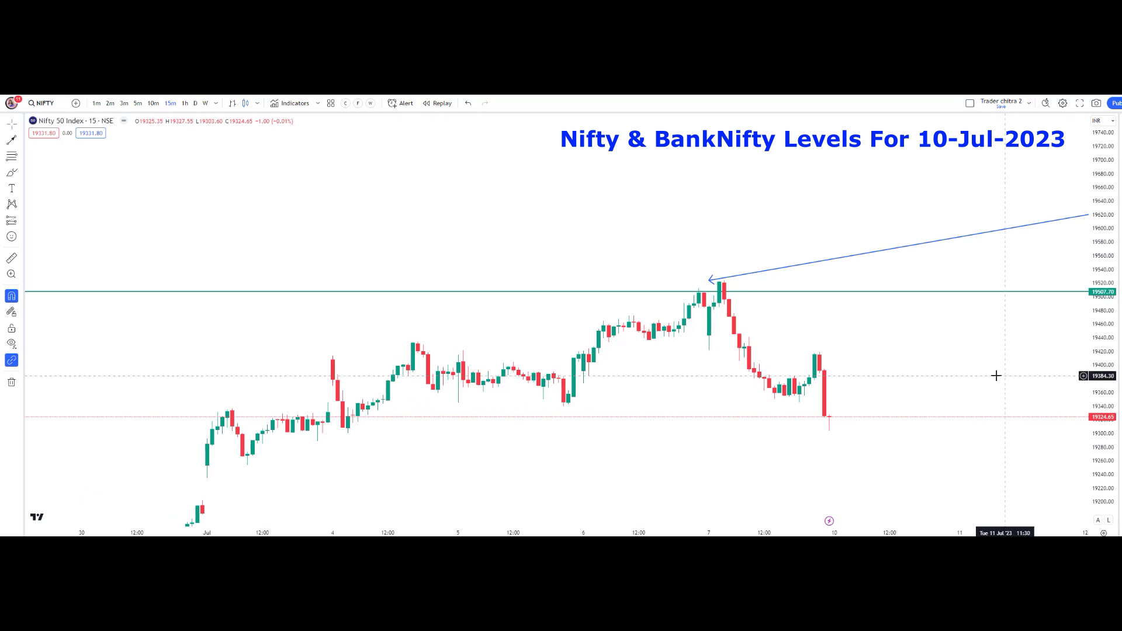
{"action": "scroll", "coordinate": [639, 323], "scroll_direction": "up", "scroll_amount": 3}
{"action": "left_click_drag", "start_coordinate": [688, 330], "coordinate": [776, 348]}
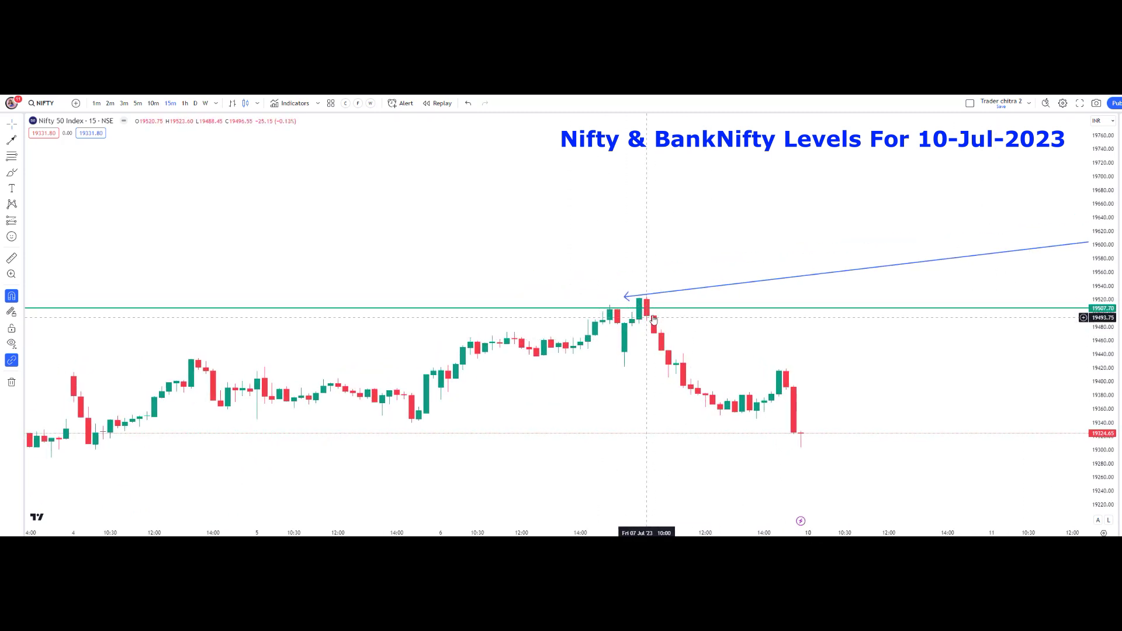
{"action": "left_click_drag", "start_coordinate": [1105, 412], "coordinate": [932, 370]}
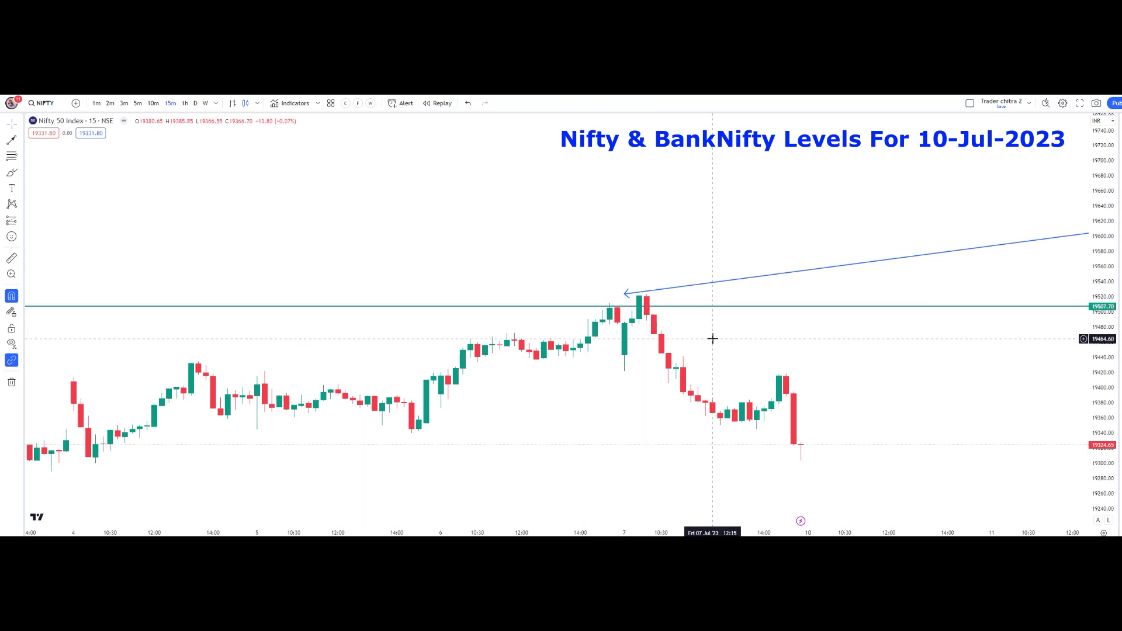
{"action": "left_click_drag", "start_coordinate": [714, 335], "coordinate": [739, 288]}
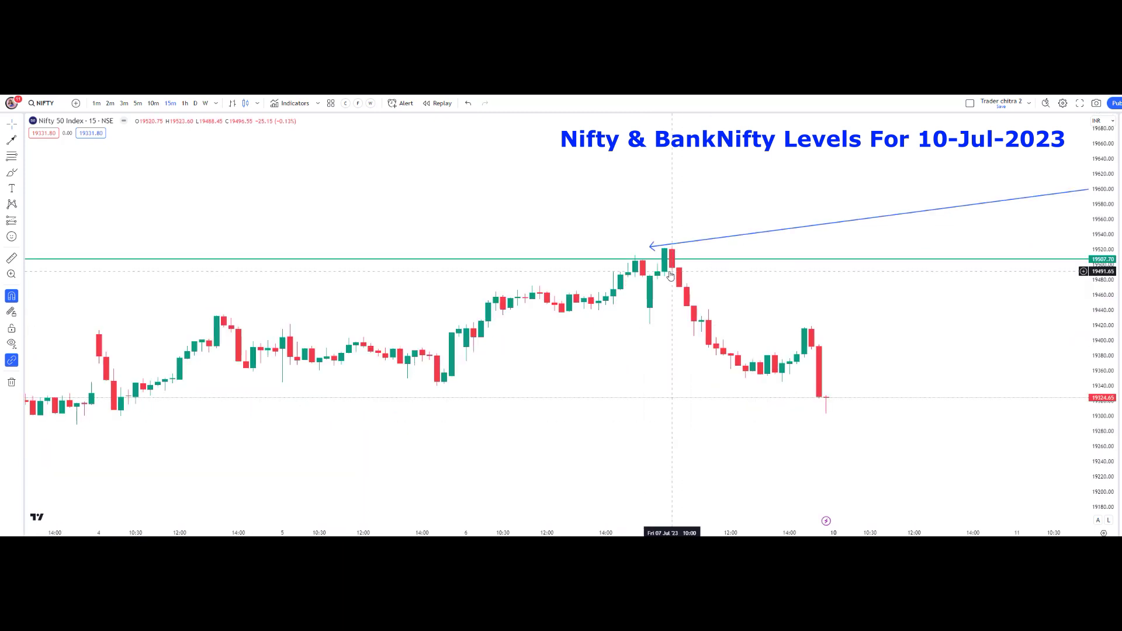
Draw a second arrow from the 7 Jul candle down to below the latest close
{"action": "left_click", "coordinate": [22, 141]}
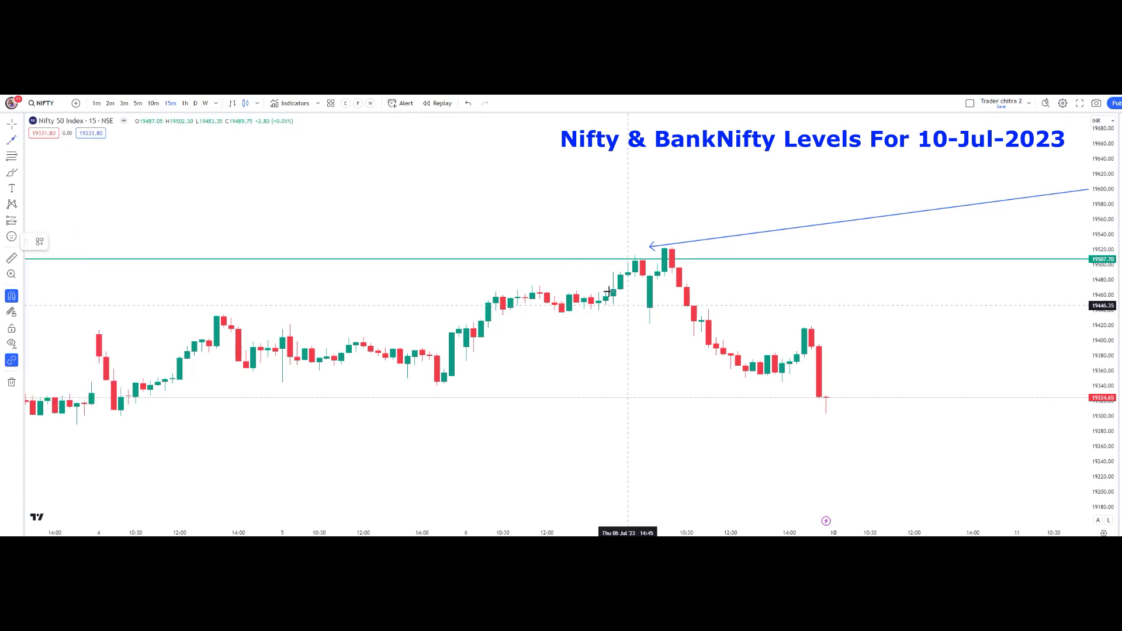
{"action": "left_click", "coordinate": [651, 264]}
{"action": "left_click", "coordinate": [803, 437]}
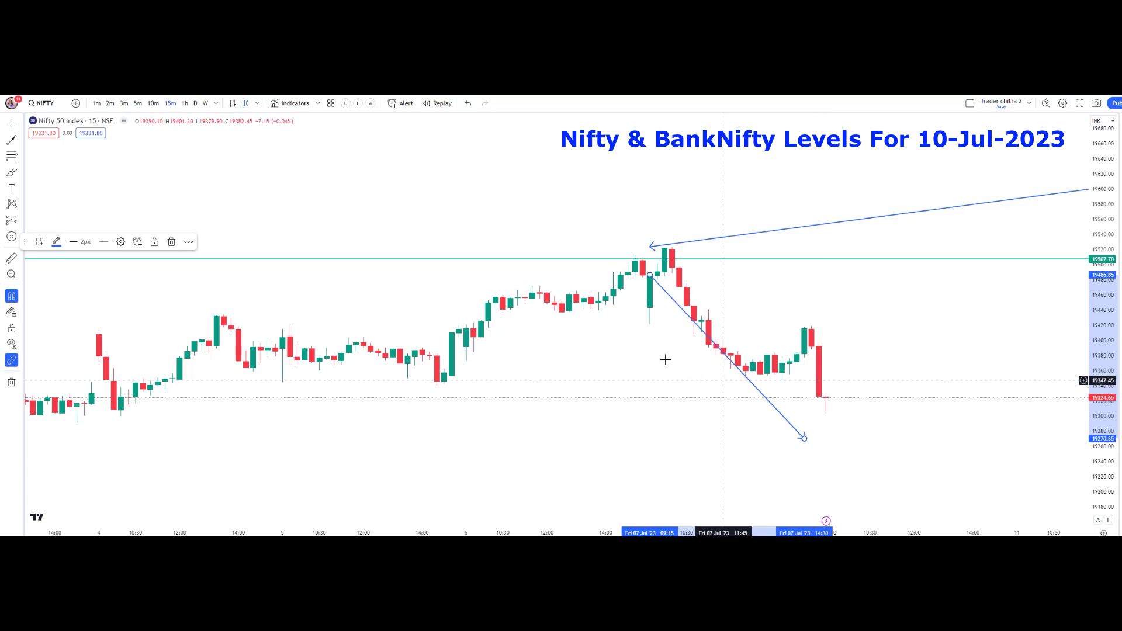
{"action": "left_click", "coordinate": [665, 296]}
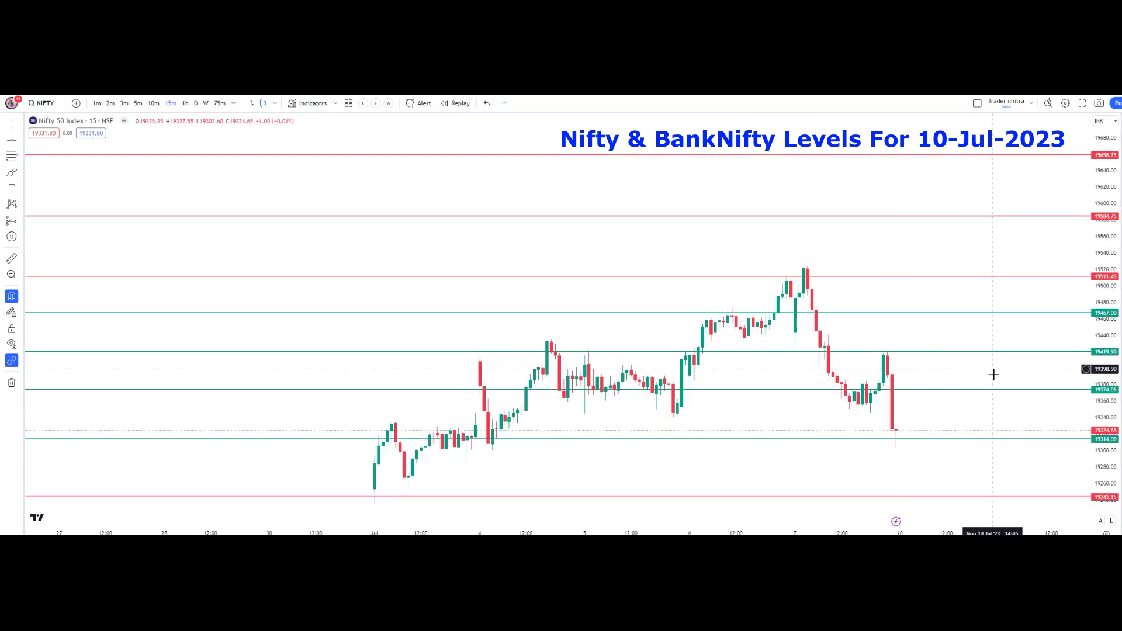
{"action": "left_click_drag", "start_coordinate": [993, 372], "coordinate": [995, 350]}
{"action": "left_click_drag", "start_coordinate": [1106, 271], "coordinate": [1106, 304]}
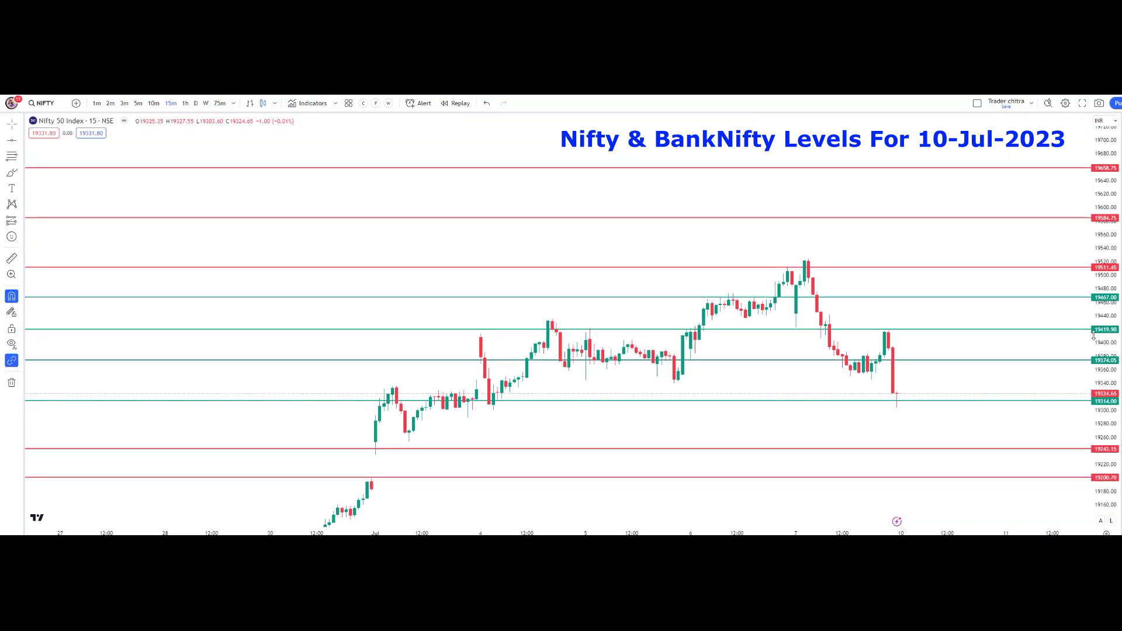
{"action": "left_click_drag", "start_coordinate": [818, 316], "coordinate": [698, 311]}
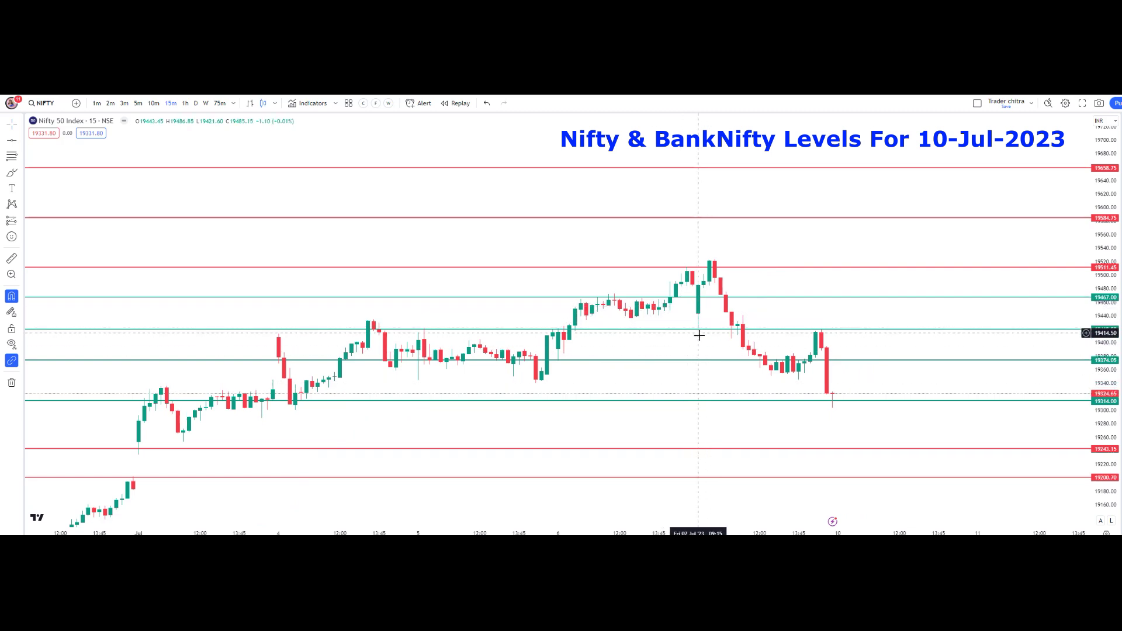
{"action": "left_click_drag", "start_coordinate": [711, 353], "coordinate": [760, 376]}
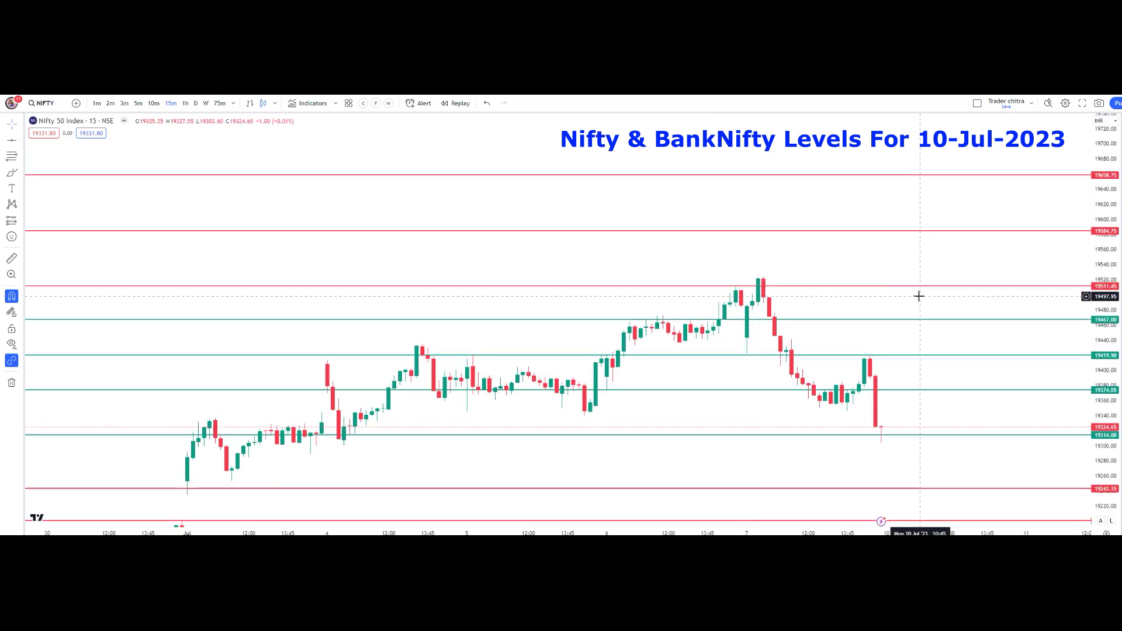
{"action": "scroll", "coordinate": [909, 297], "scroll_direction": "left", "scroll_amount": 3}
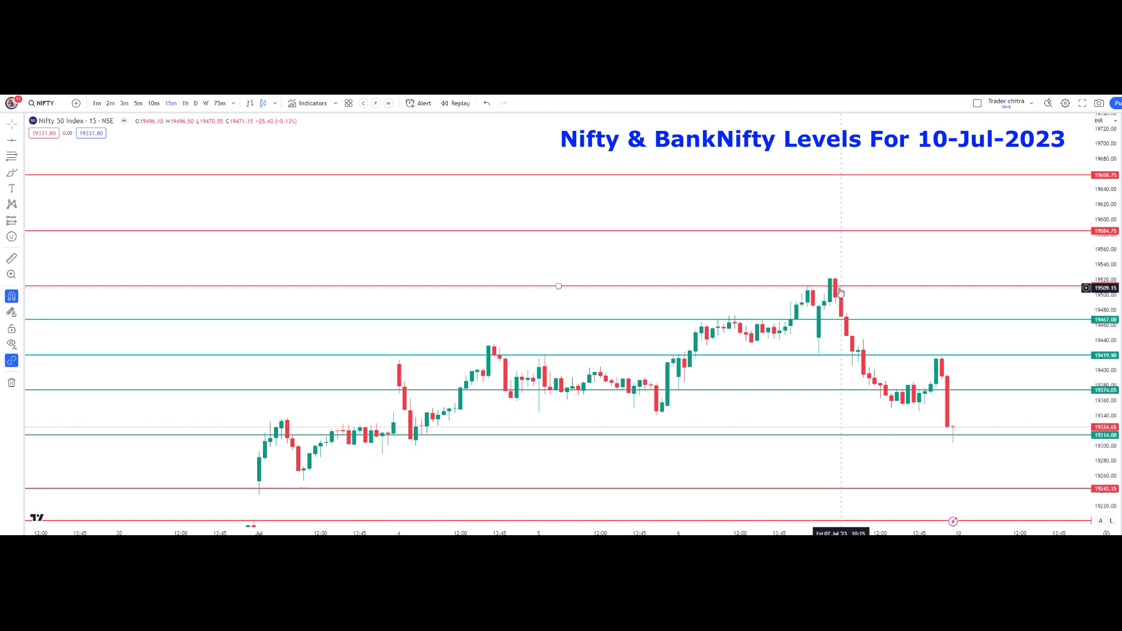
{"action": "left_click_drag", "start_coordinate": [839, 291], "coordinate": [842, 274]}
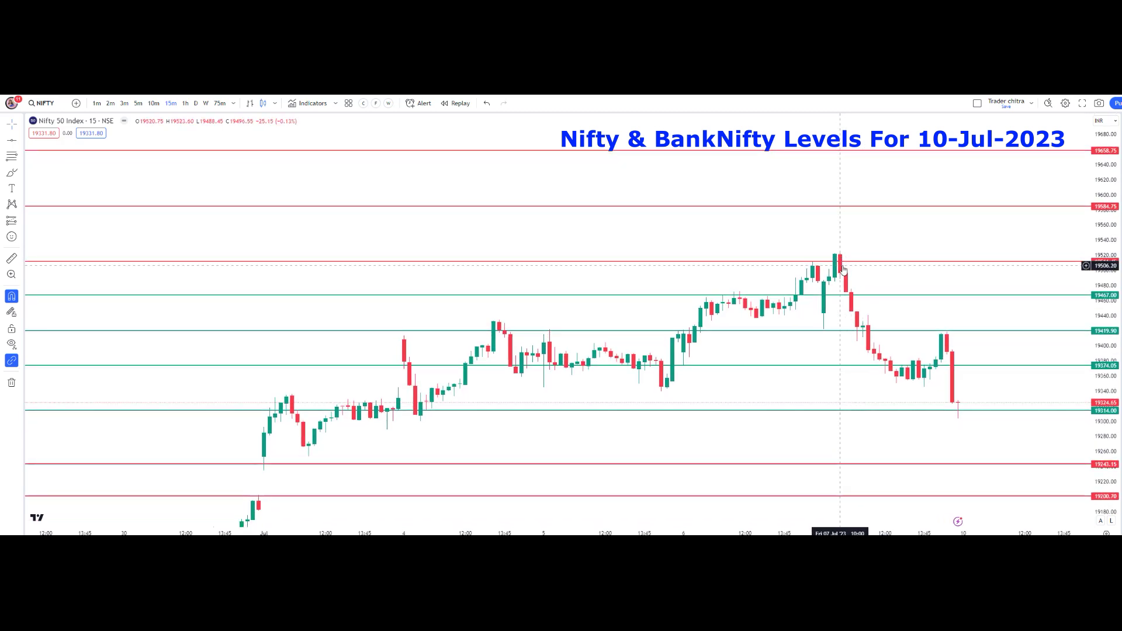
{"action": "scroll", "coordinate": [892, 305], "scroll_direction": "up", "scroll_amount": 1}
{"action": "left_click_drag", "start_coordinate": [787, 270], "coordinate": [812, 244]}
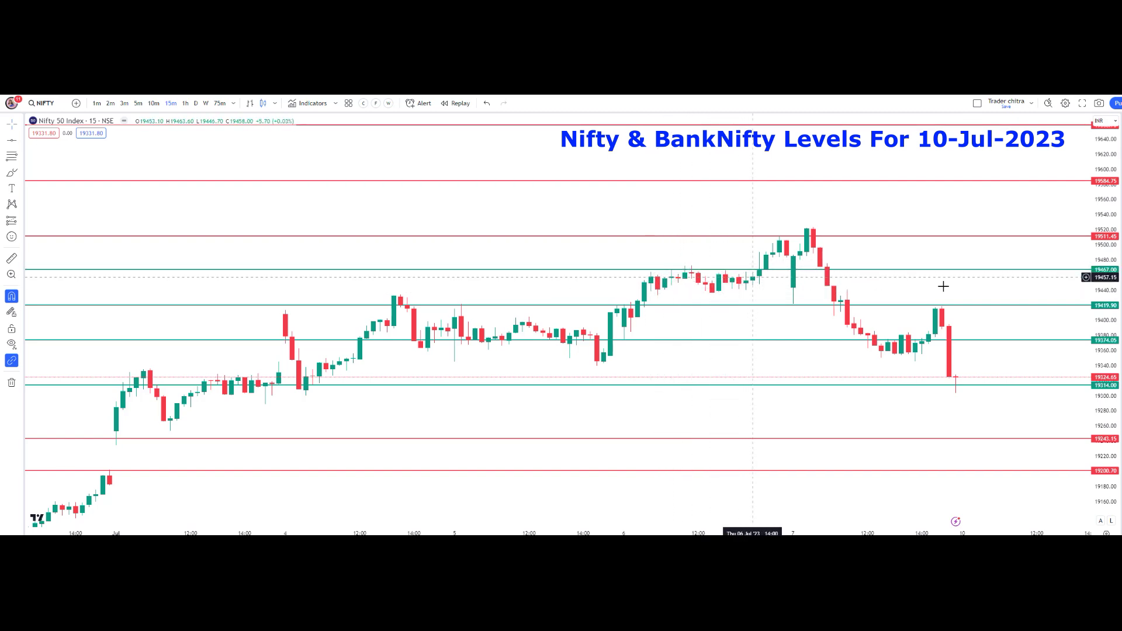
Stretch the price scale and zoom out to show about two weeks of 15-minute candles
{"action": "left_click_drag", "start_coordinate": [1101, 424], "coordinate": [1101, 373]}
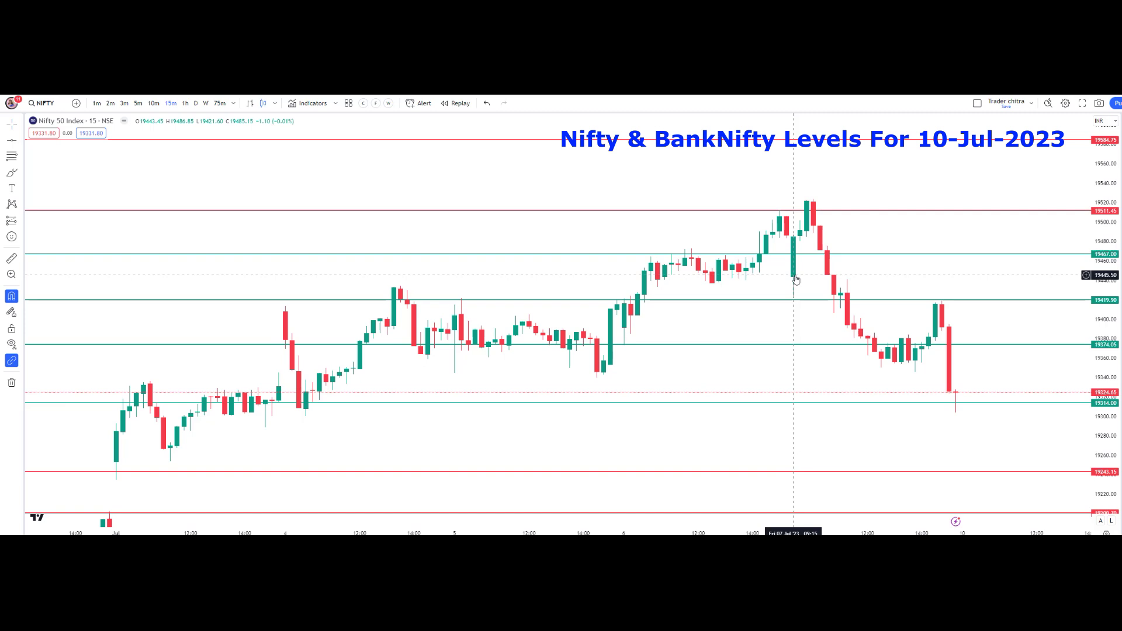
{"action": "scroll", "coordinate": [796, 280], "scroll_direction": "up", "scroll_amount": 1}
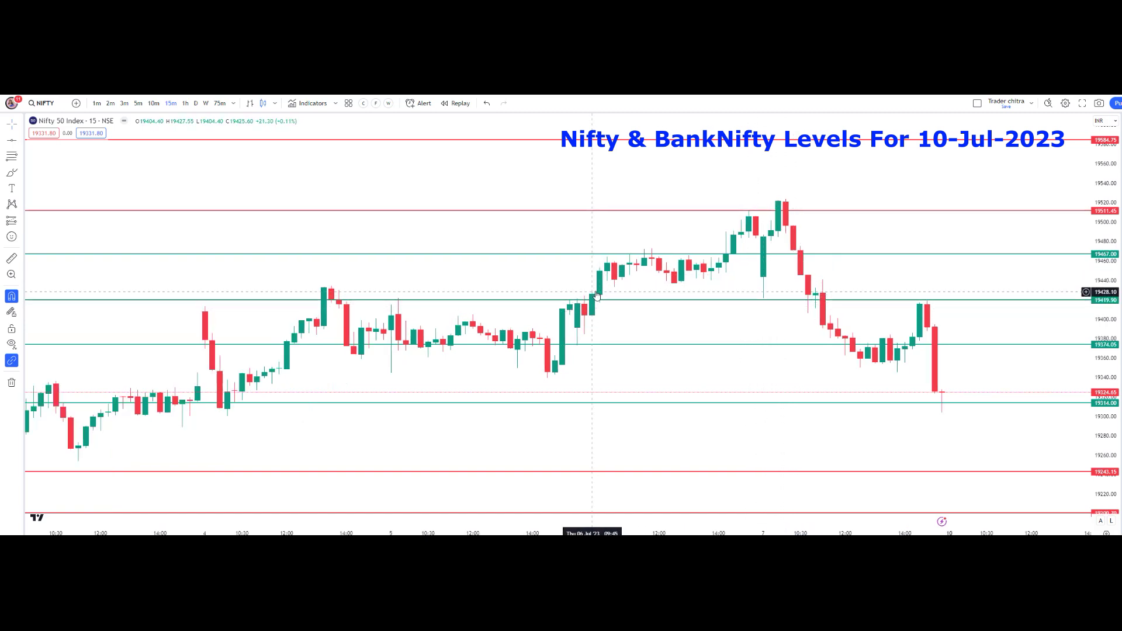
{"action": "scroll", "coordinate": [604, 301], "scroll_direction": "down", "scroll_amount": 1}
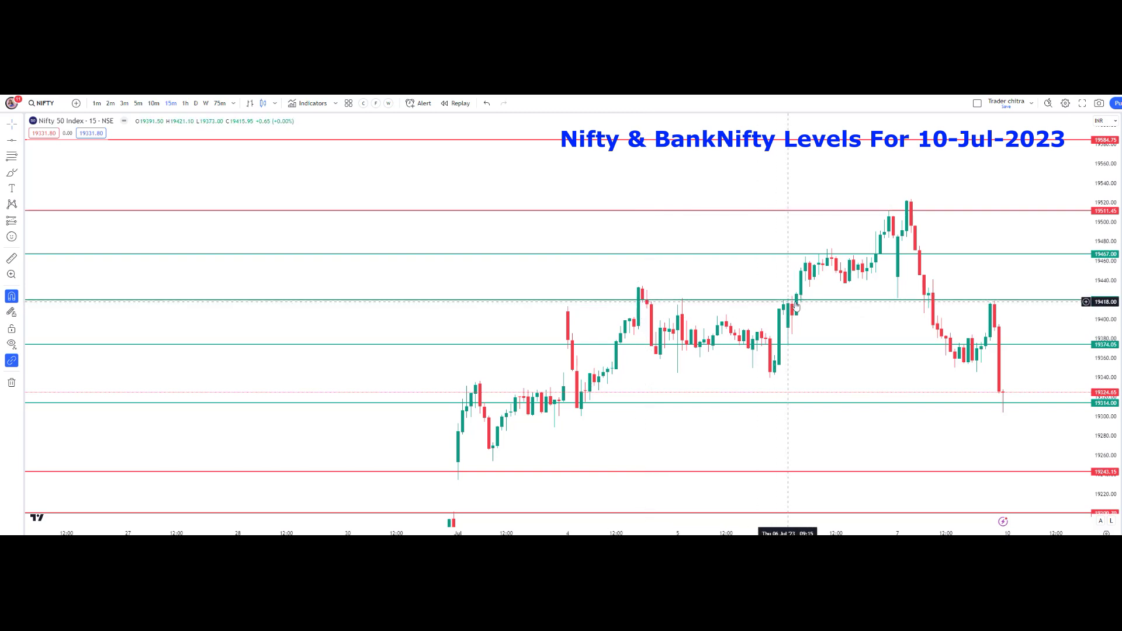
{"action": "scroll", "coordinate": [859, 301], "scroll_direction": "right", "scroll_amount": 2}
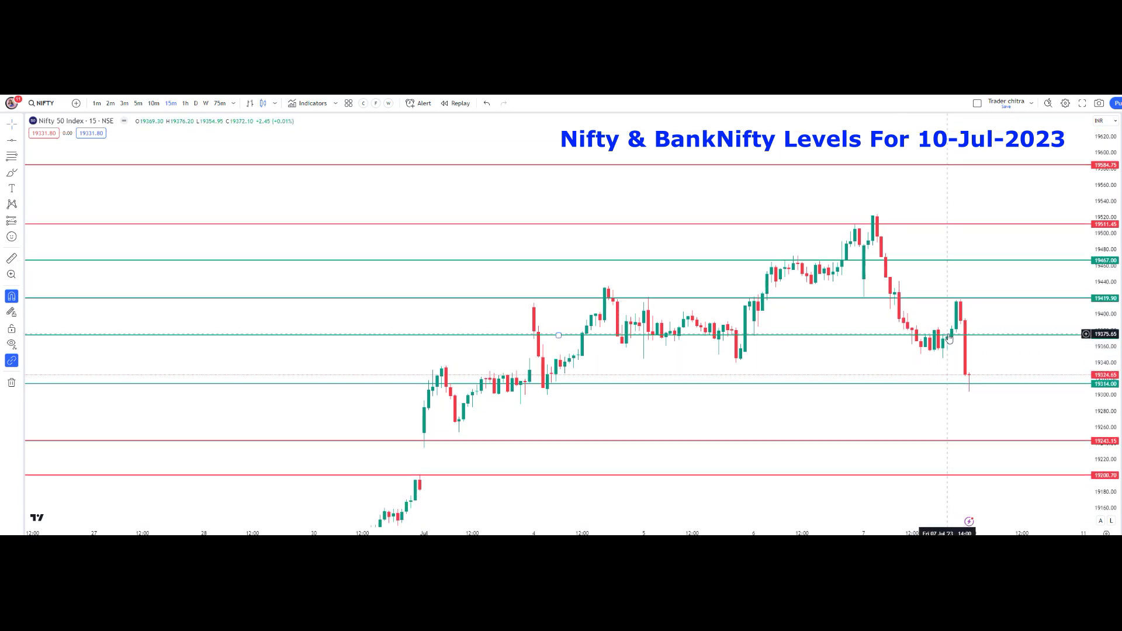
Pan and stretch the chart to centre supports 19419.90–19314.00 above red 19245.15 and 19200.70
{"action": "left_click_drag", "start_coordinate": [931, 358], "coordinate": [857, 271]}
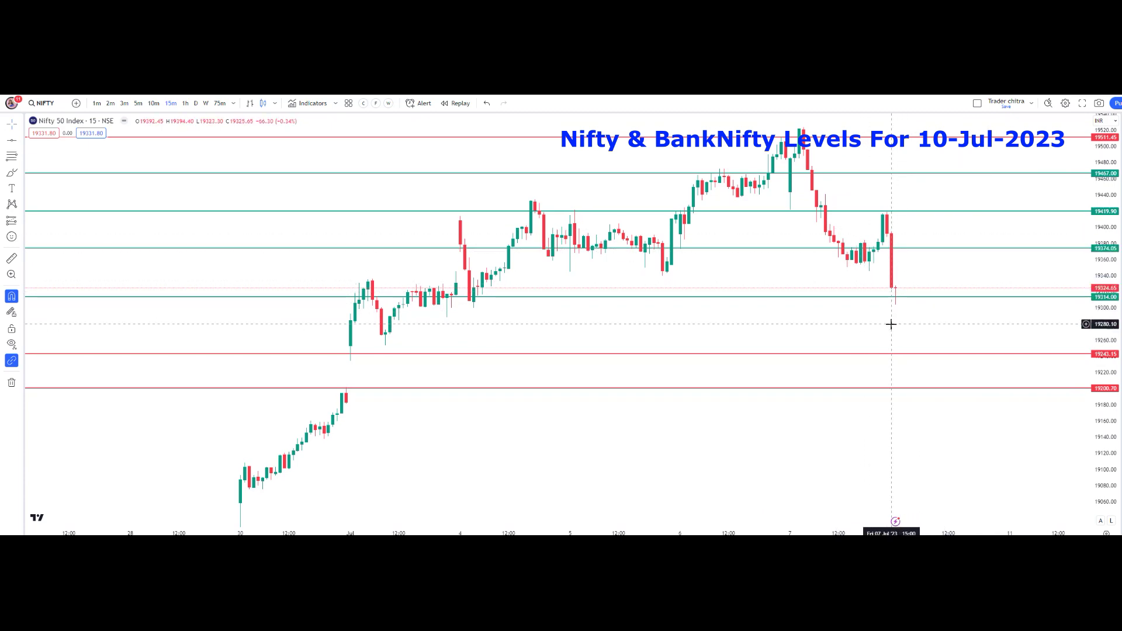
{"action": "left_click_drag", "start_coordinate": [932, 267], "coordinate": [940, 311]}
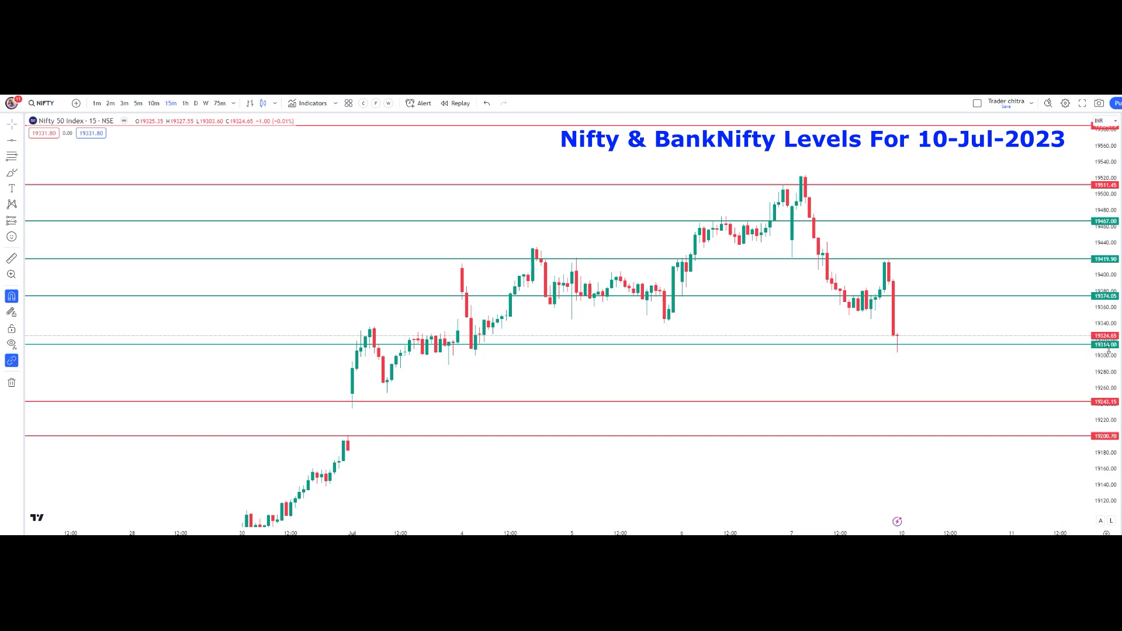
{"action": "left_click_drag", "start_coordinate": [1061, 362], "coordinate": [1039, 320]}
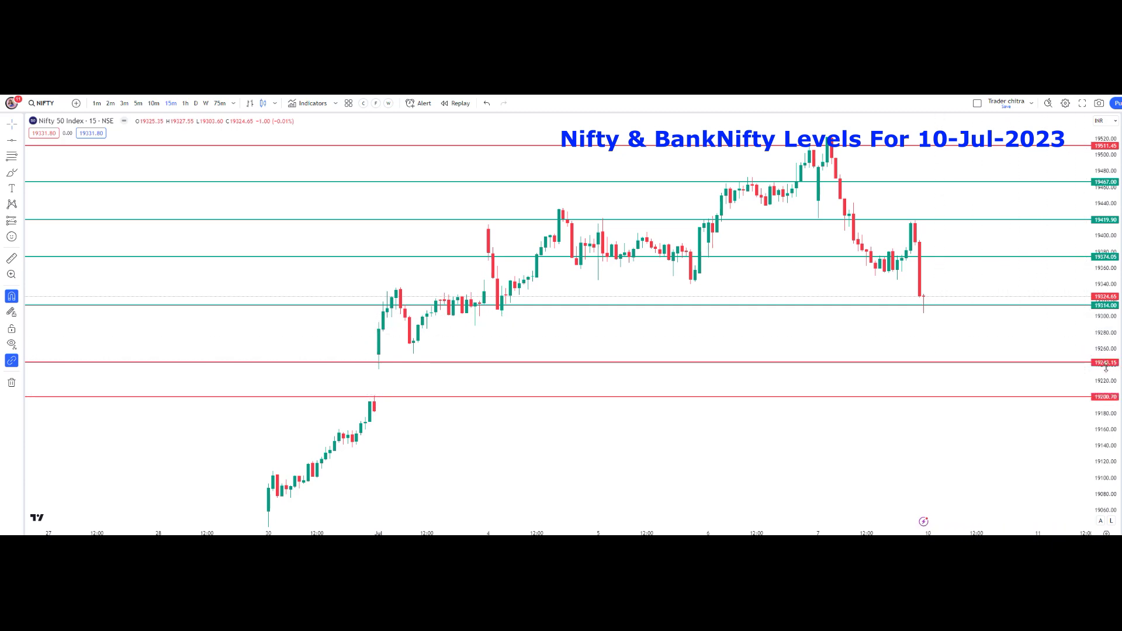
{"action": "left_click_drag", "start_coordinate": [864, 375], "coordinate": [983, 375]}
{"action": "left_click_drag", "start_coordinate": [1104, 327], "coordinate": [1104, 298]}
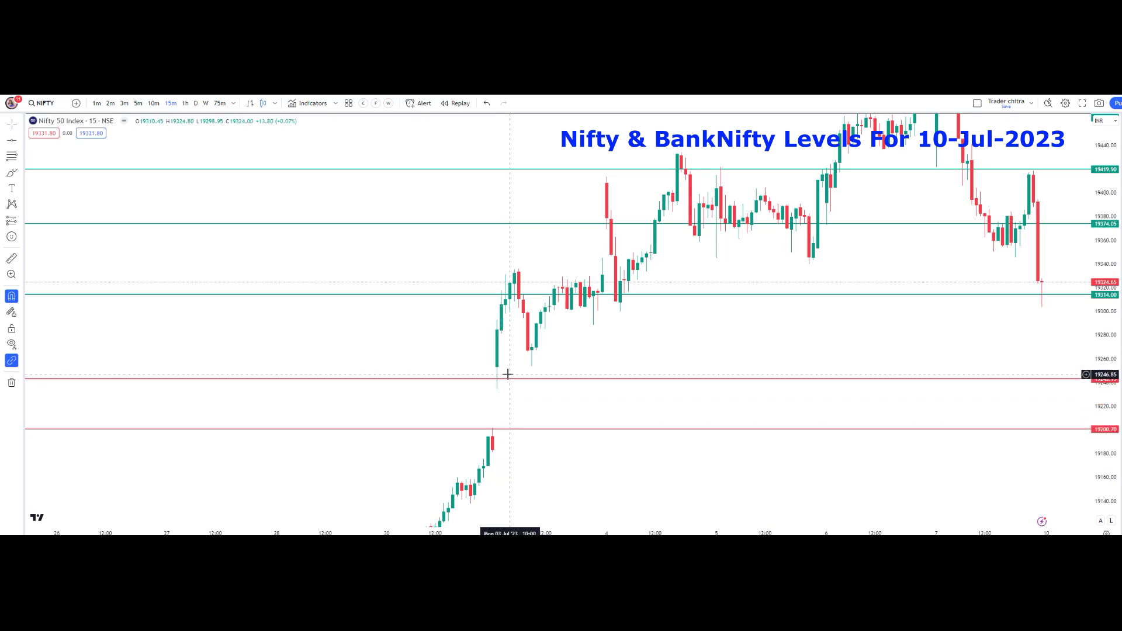
Bring the lower support levels into view and select the red 19200.70 line
{"action": "left_click_drag", "start_coordinate": [547, 393], "coordinate": [575, 333]}
{"action": "scroll", "coordinate": [939, 339], "scroll_direction": "down", "scroll_amount": 1}
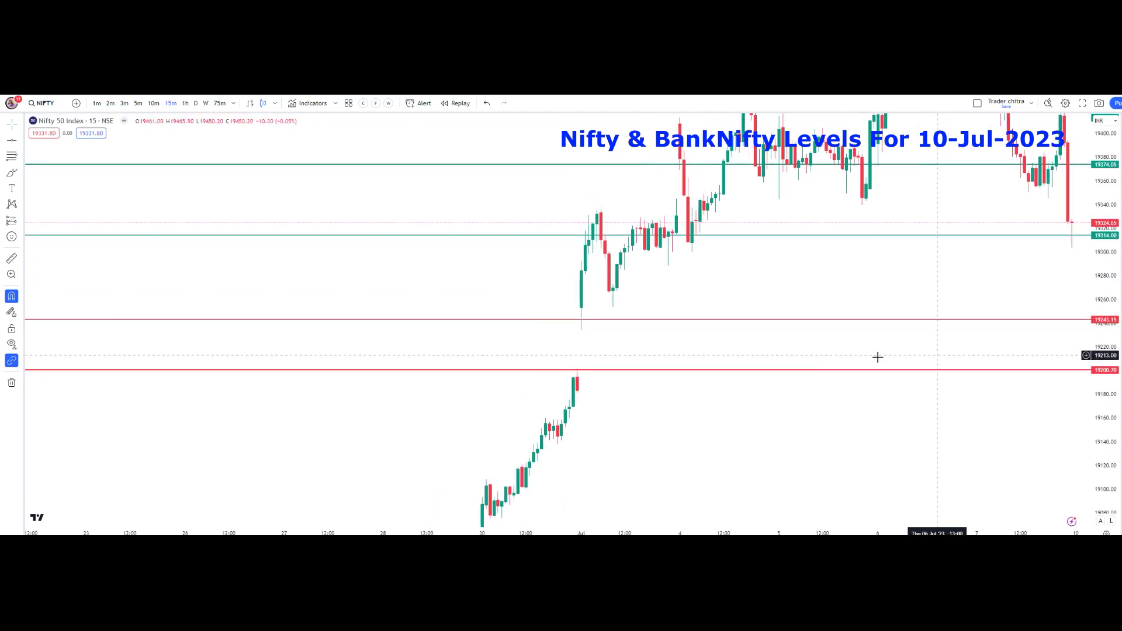
{"action": "scroll", "coordinate": [895, 337], "scroll_direction": "right", "scroll_amount": 3}
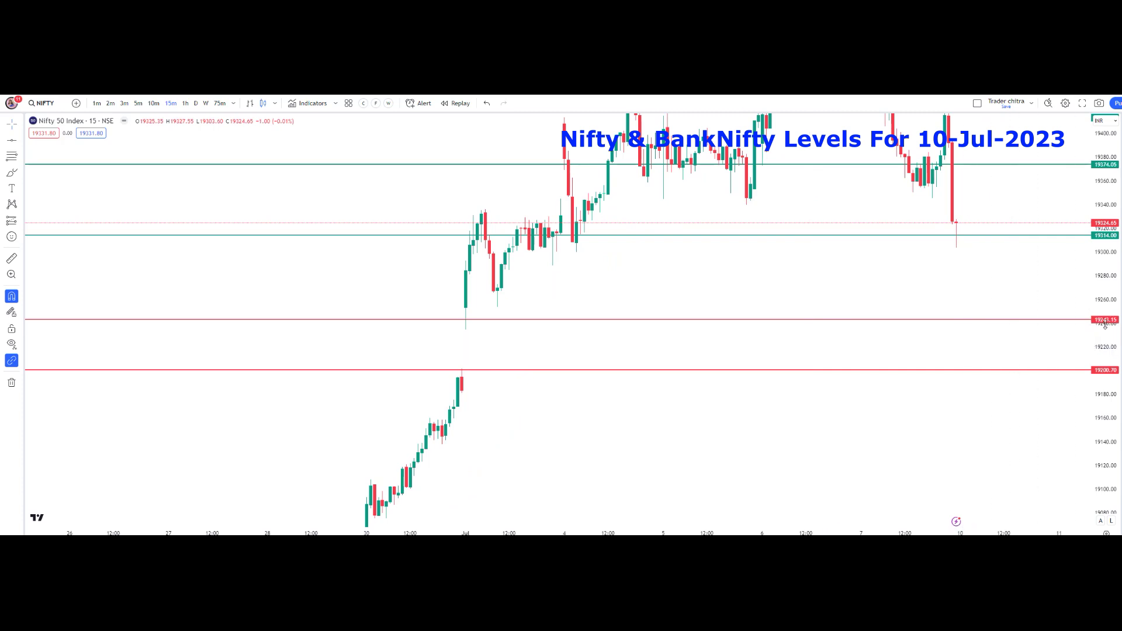
{"action": "left_click", "coordinate": [508, 371]}
Pan and compress the price scale until all levels from 19200.70 to 19658.75 fit
{"action": "left_click_drag", "start_coordinate": [756, 284], "coordinate": [717, 442]}
{"action": "left_click_drag", "start_coordinate": [804, 363], "coordinate": [766, 456]}
{"action": "left_click_drag", "start_coordinate": [1090, 276], "coordinate": [1090, 303]}
{"action": "left_click_drag", "start_coordinate": [934, 295], "coordinate": [899, 350]}
{"action": "left_click_drag", "start_coordinate": [836, 295], "coordinate": [713, 290]}
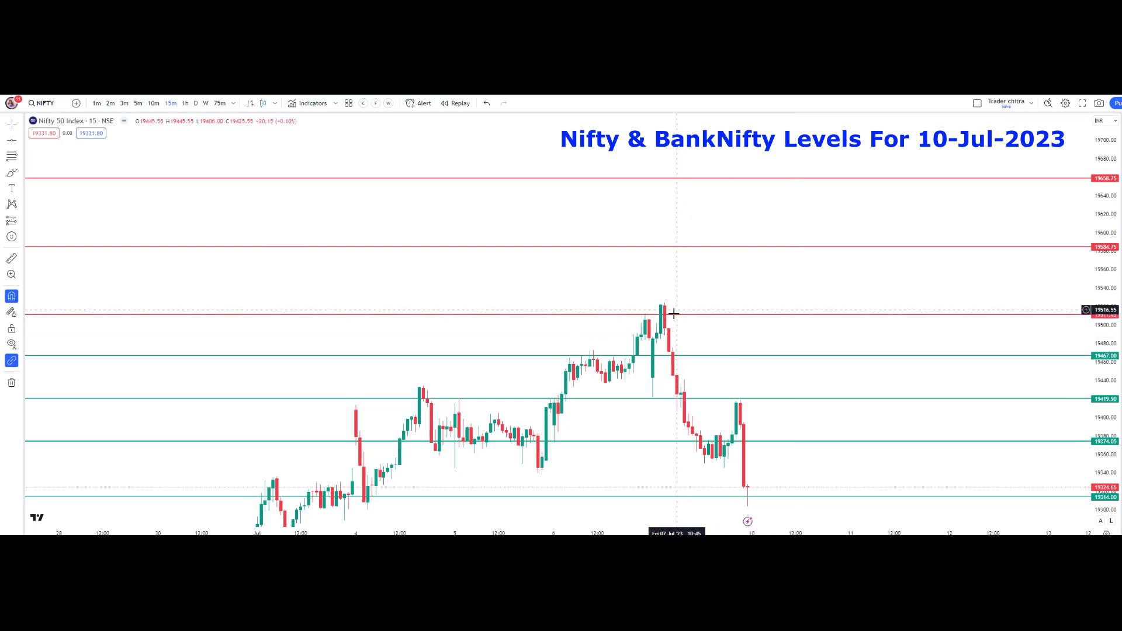
{"action": "left_click_drag", "start_coordinate": [1036, 283], "coordinate": [1036, 323]}
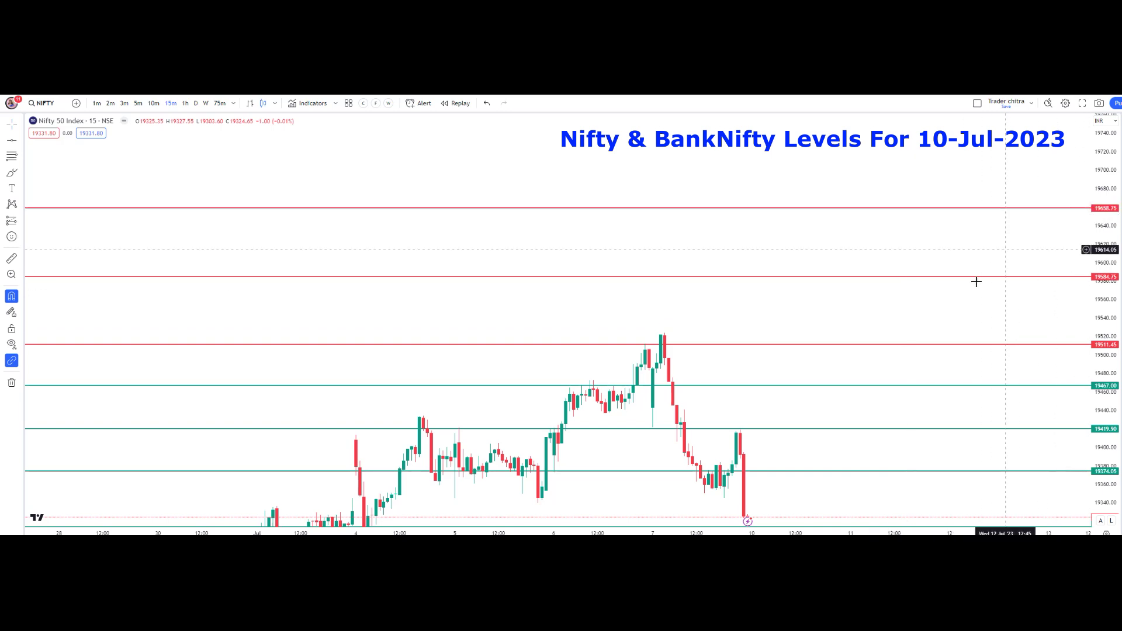
{"action": "left_click_drag", "start_coordinate": [888, 407], "coordinate": [896, 303]}
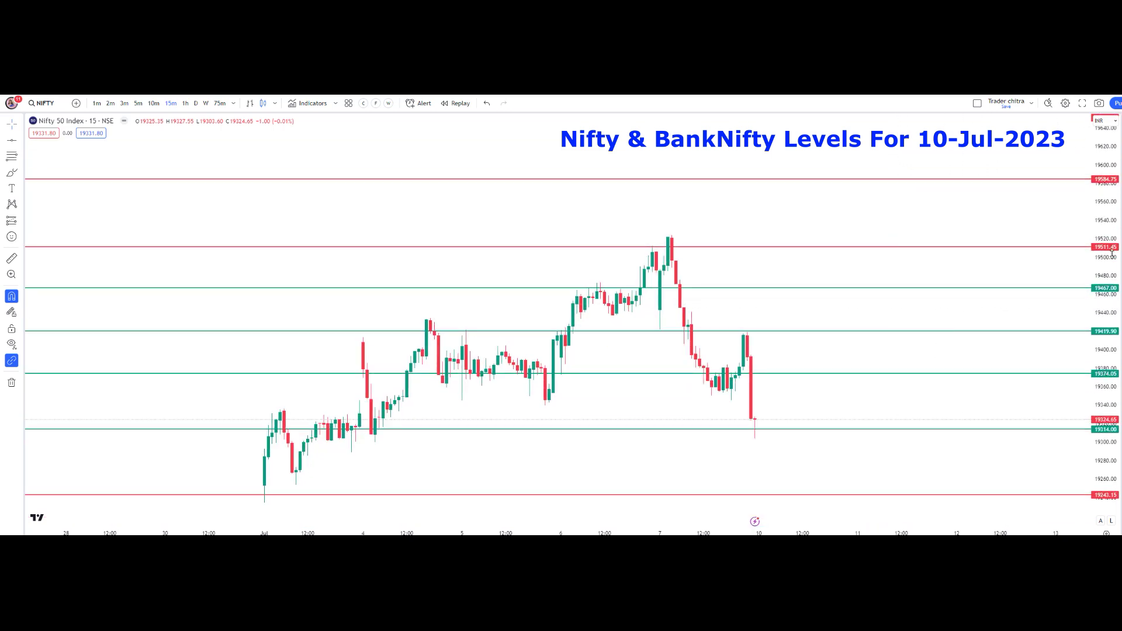
{"action": "left_click_drag", "start_coordinate": [1112, 252], "coordinate": [1104, 365]}
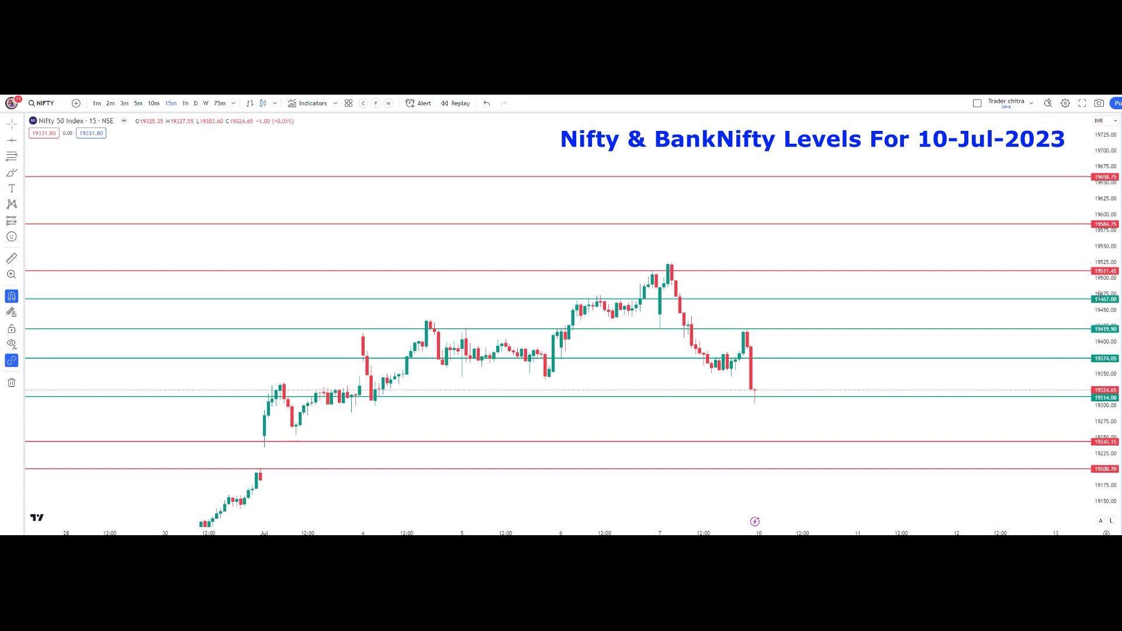
{"action": "left_click_drag", "start_coordinate": [849, 343], "coordinate": [934, 346]}
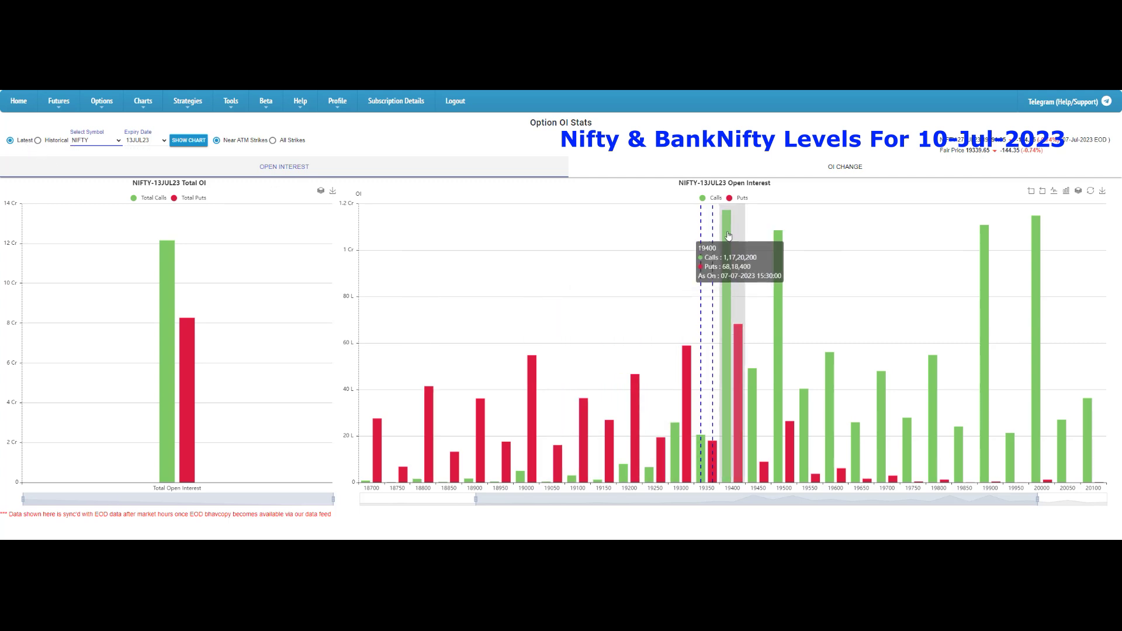
{"action": "mouse_move", "coordinate": [725, 233]}
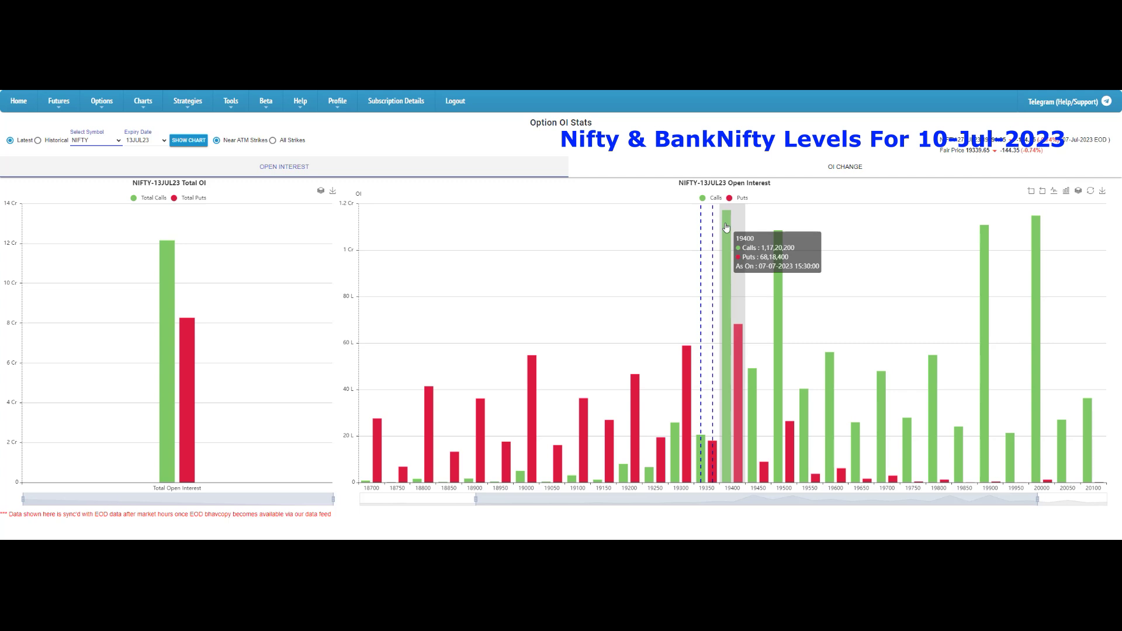
{"action": "mouse_move", "coordinate": [690, 355]}
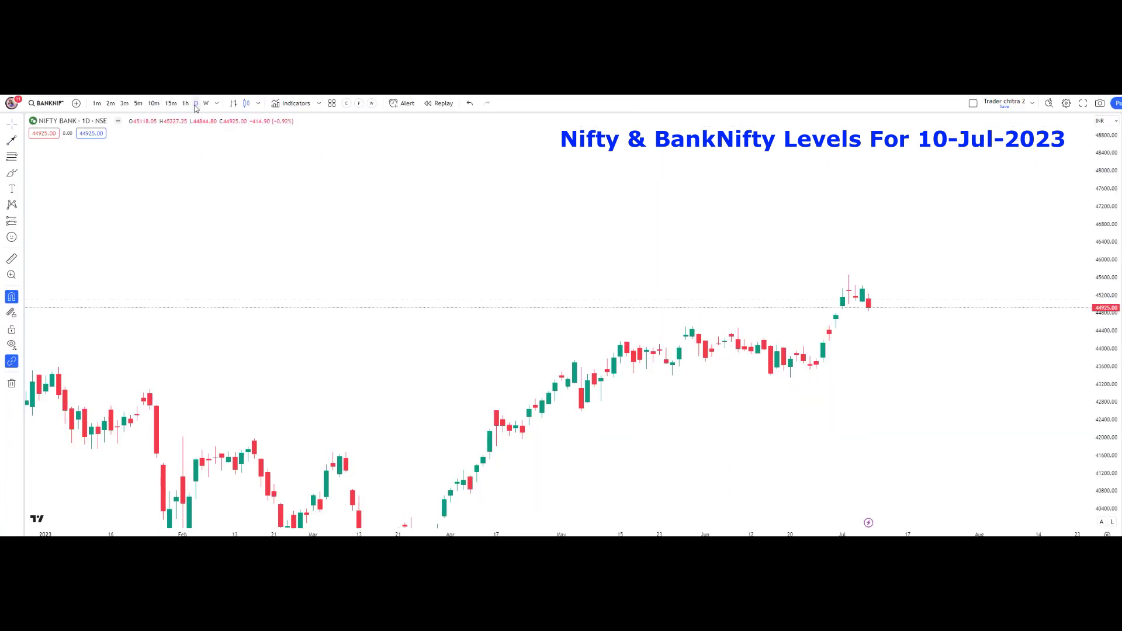
Zoom into the Nifty Bank daily chart's early-July rally peaking near 45600
{"action": "scroll", "coordinate": [781, 298], "scroll_direction": "up", "scroll_amount": 3}
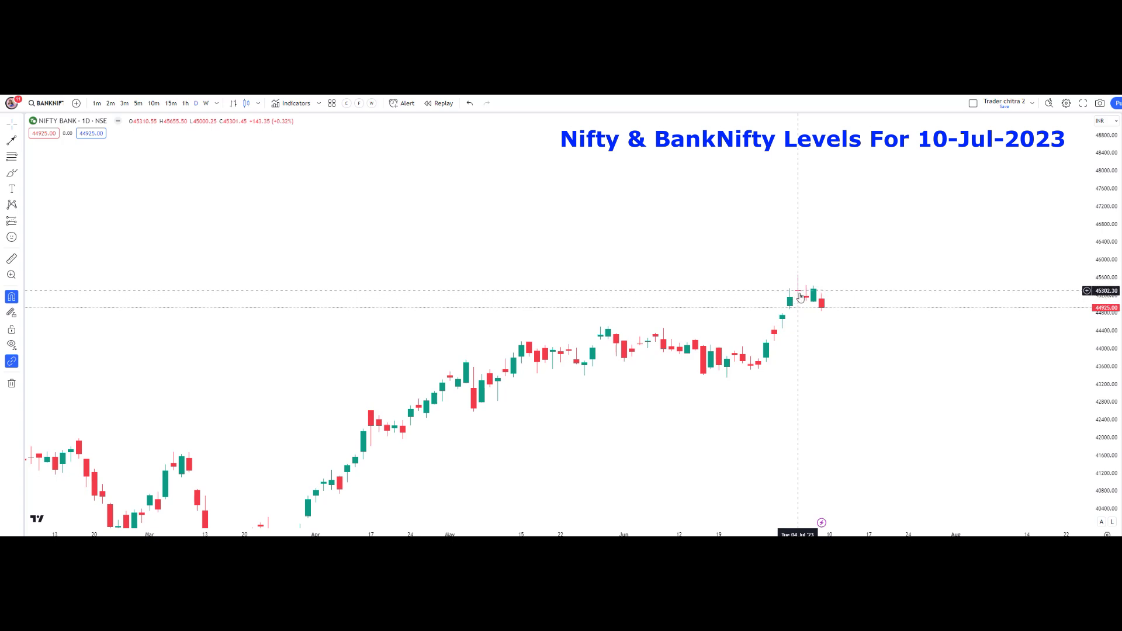
{"action": "left_click_drag", "start_coordinate": [1107, 384], "coordinate": [1108, 368]}
{"action": "scroll", "coordinate": [874, 376], "scroll_direction": "up", "scroll_amount": 2}
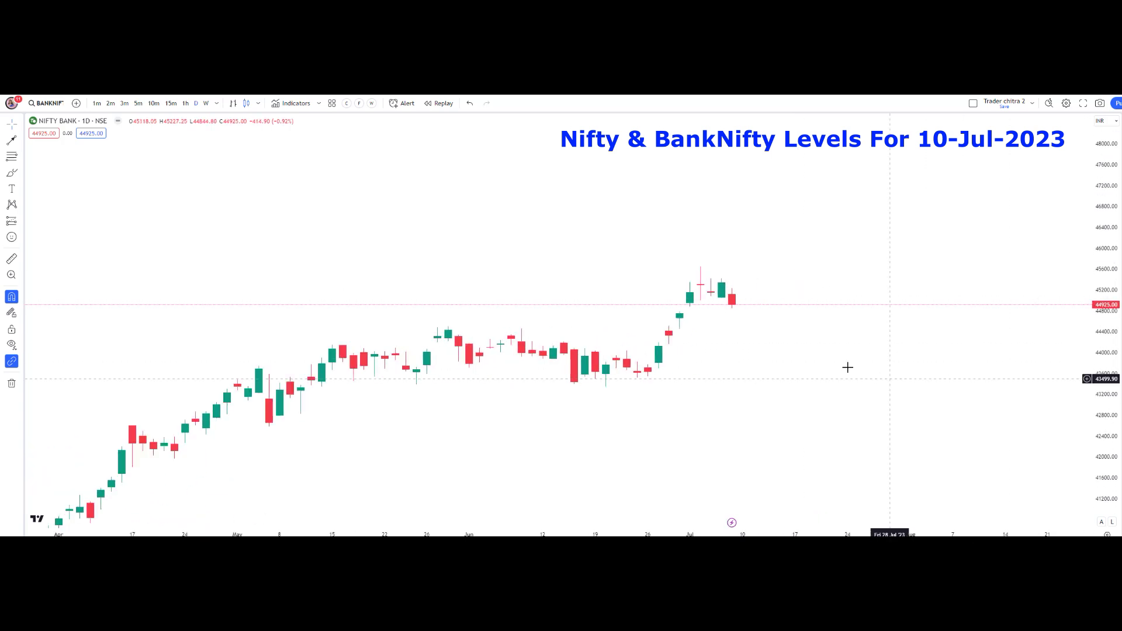
Draw a downward arrow at the early-July peak high of 45655.50 and recentre the July candles
{"action": "left_click", "coordinate": [21, 145]}
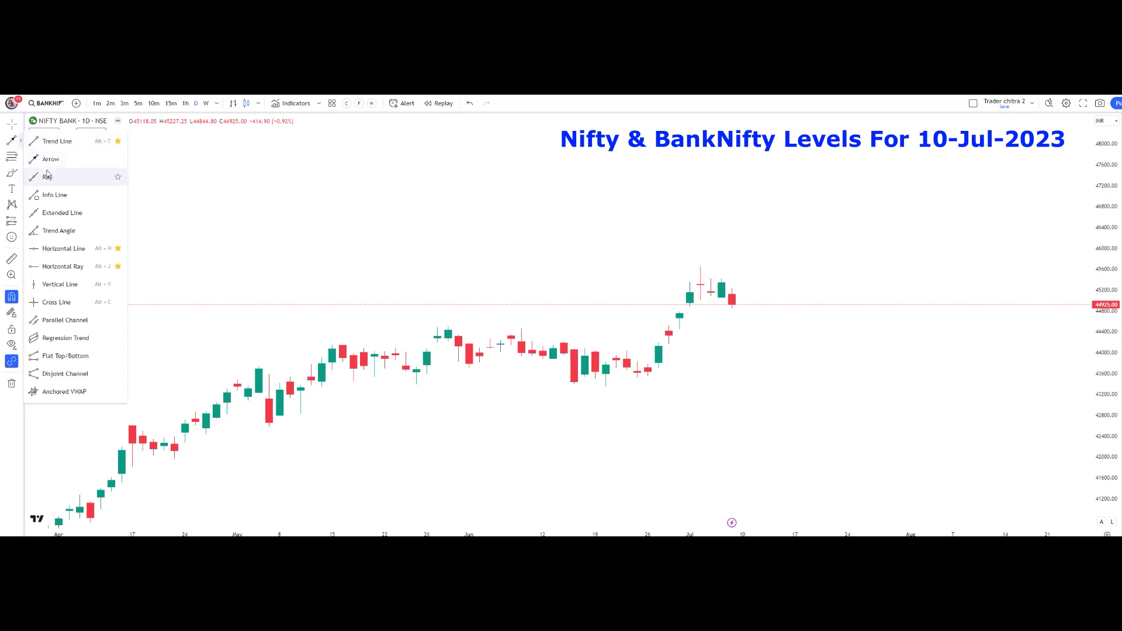
{"action": "left_click", "coordinate": [56, 165]}
{"action": "left_click", "coordinate": [841, 196]}
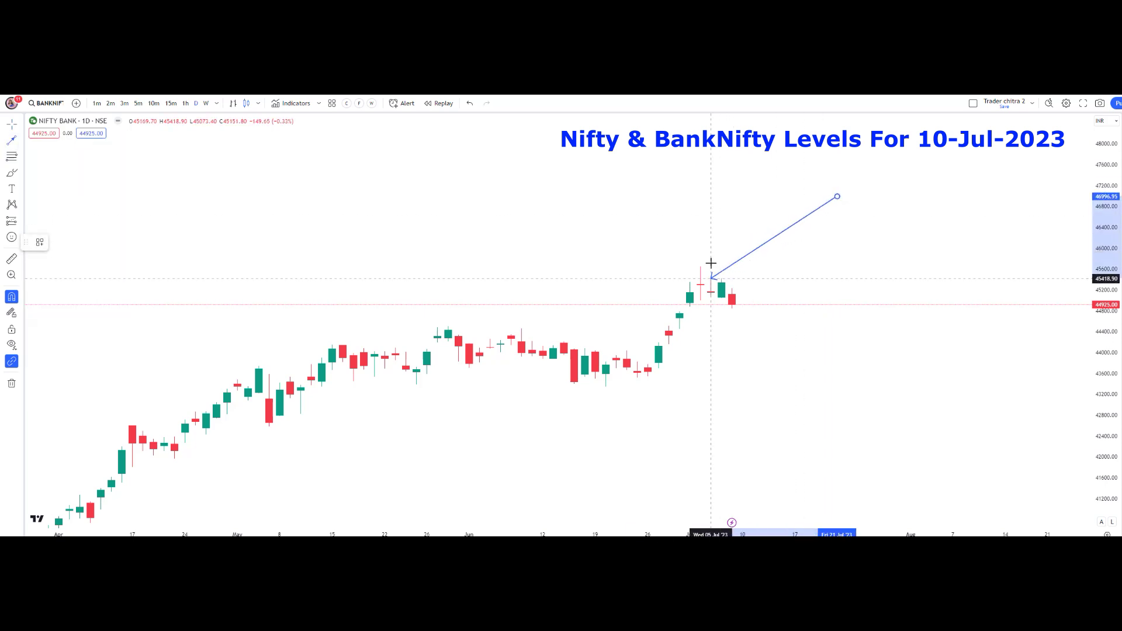
{"action": "left_click", "coordinate": [701, 265]}
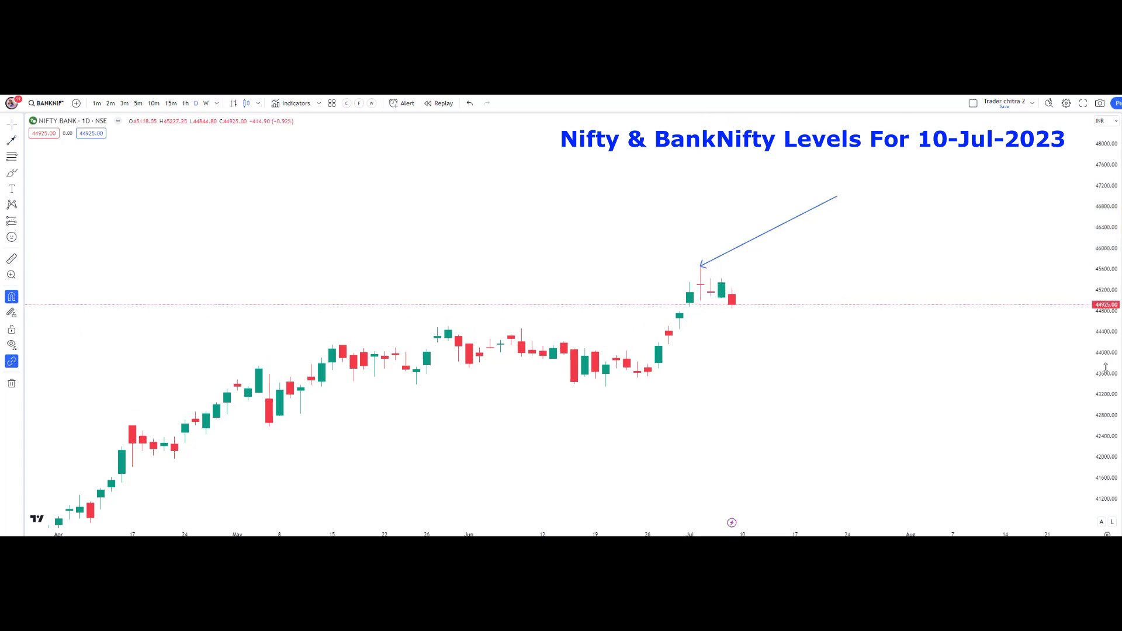
{"action": "scroll", "coordinate": [821, 311], "scroll_direction": "up", "scroll_amount": 3}
{"action": "left_click_drag", "start_coordinate": [665, 303], "coordinate": [783, 293]}
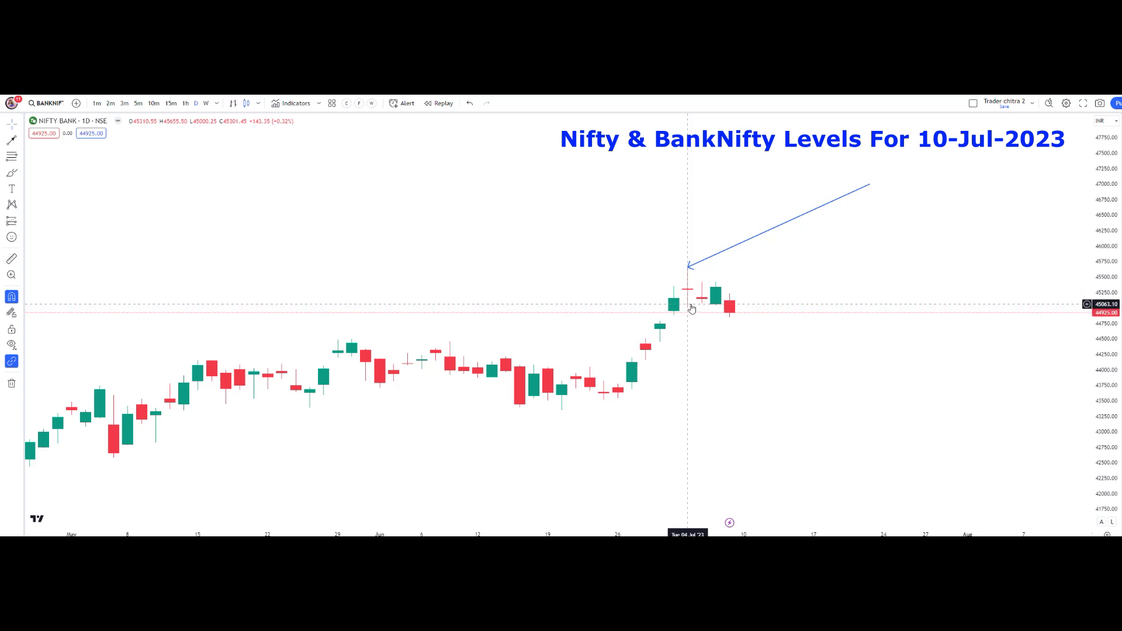
{"action": "left_click_drag", "start_coordinate": [696, 318], "coordinate": [708, 316]}
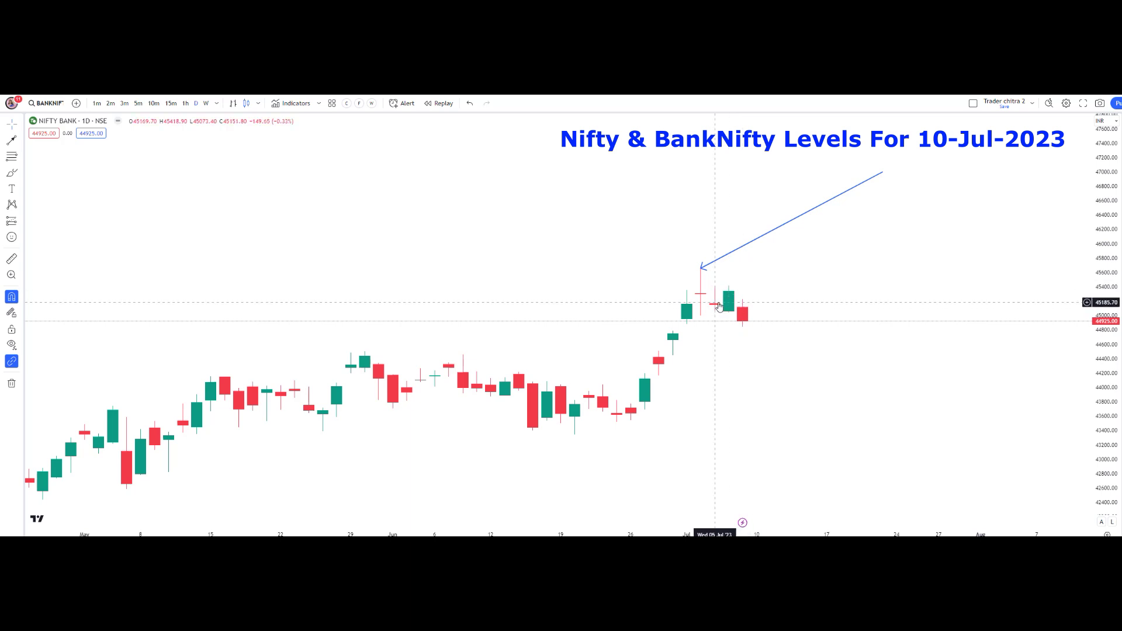
Place a red horizontal level at 45409.70 and adjust the Nifty Bank chart view
{"action": "left_click", "coordinate": [22, 142]}
{"action": "left_click", "coordinate": [62, 249]}
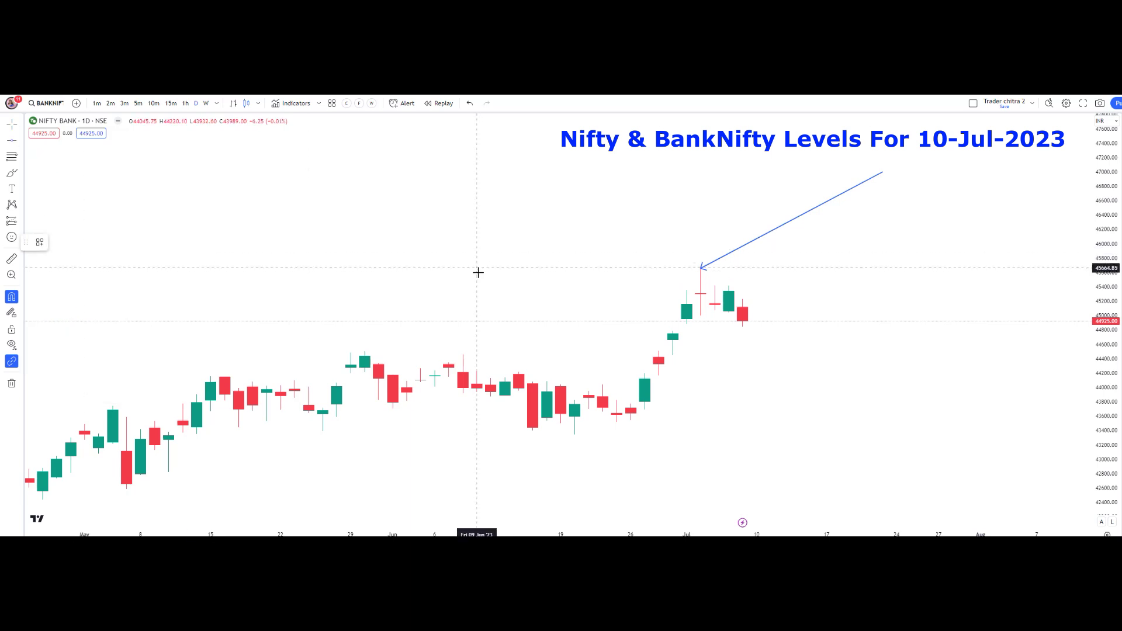
{"action": "left_click", "coordinate": [558, 286]}
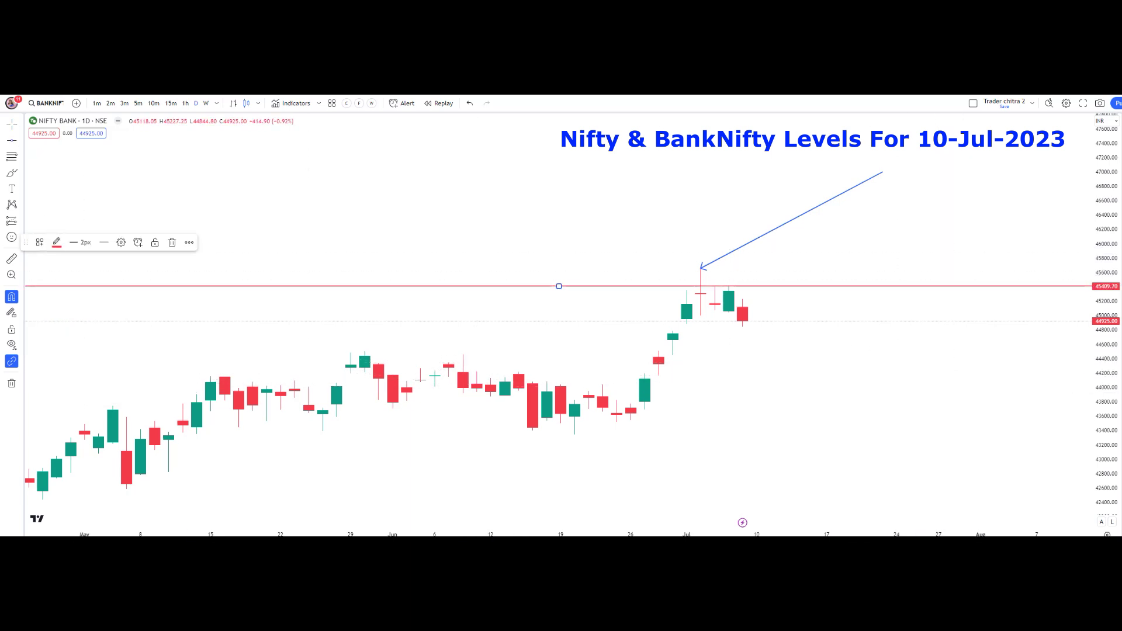
{"action": "left_click_drag", "start_coordinate": [1115, 384], "coordinate": [1115, 356]}
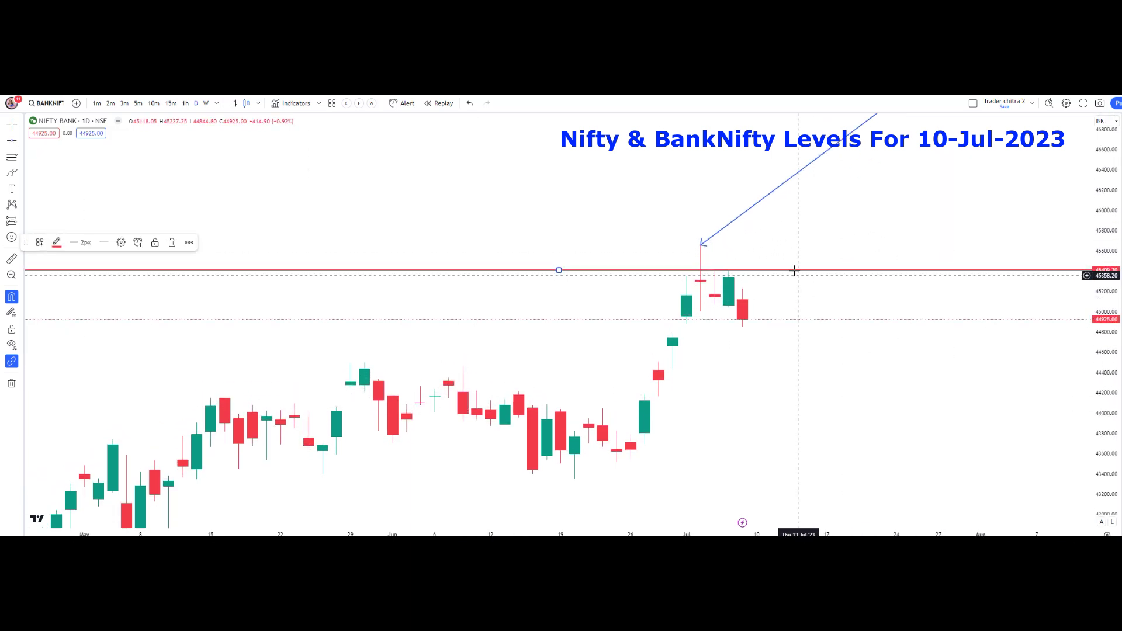
{"action": "left_click_drag", "start_coordinate": [793, 262], "coordinate": [792, 281]}
Add a red horizontal resistance level at 45658.05 and deselect it
{"action": "left_click", "coordinate": [21, 144]}
{"action": "left_click", "coordinate": [59, 248]}
{"action": "left_click", "coordinate": [384, 264]}
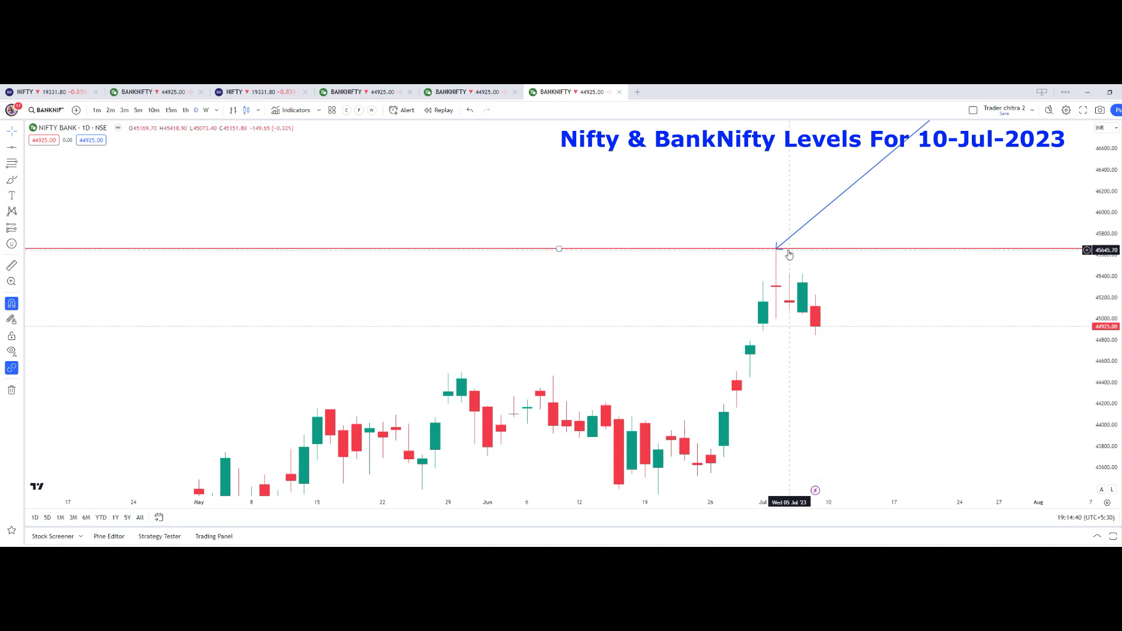
{"action": "left_click", "coordinate": [779, 269]}
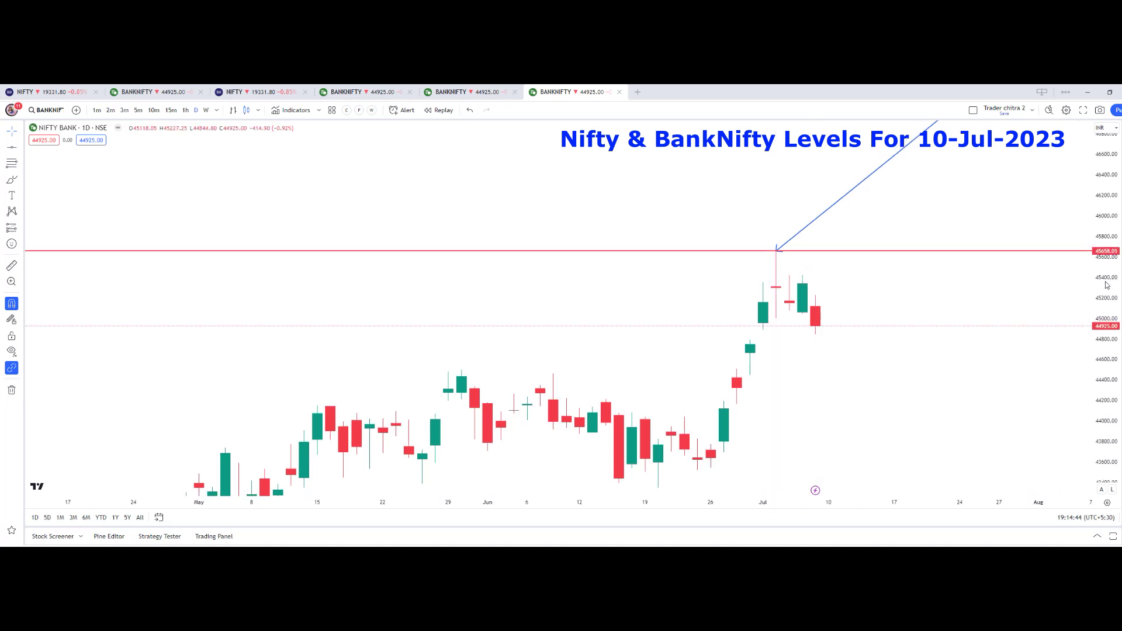
Draw a red horizontal line at 44991.65 above the 44925.00 close, then rescale the chart view
{"action": "left_click", "coordinate": [20, 150]}
{"action": "left_click", "coordinate": [61, 257]}
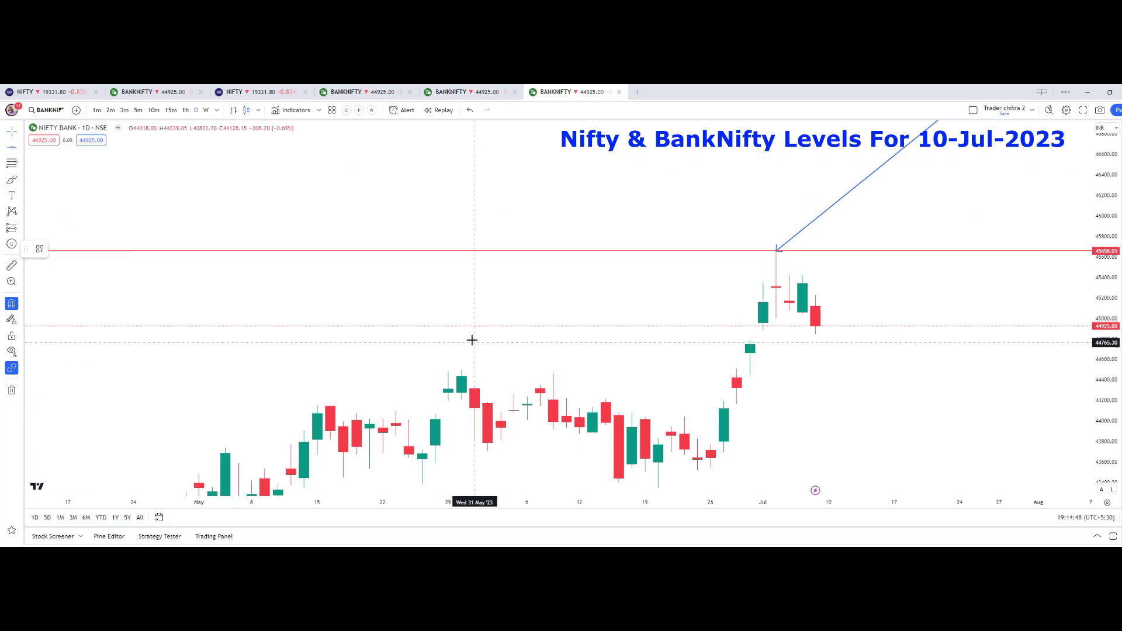
{"action": "left_click", "coordinate": [459, 318]}
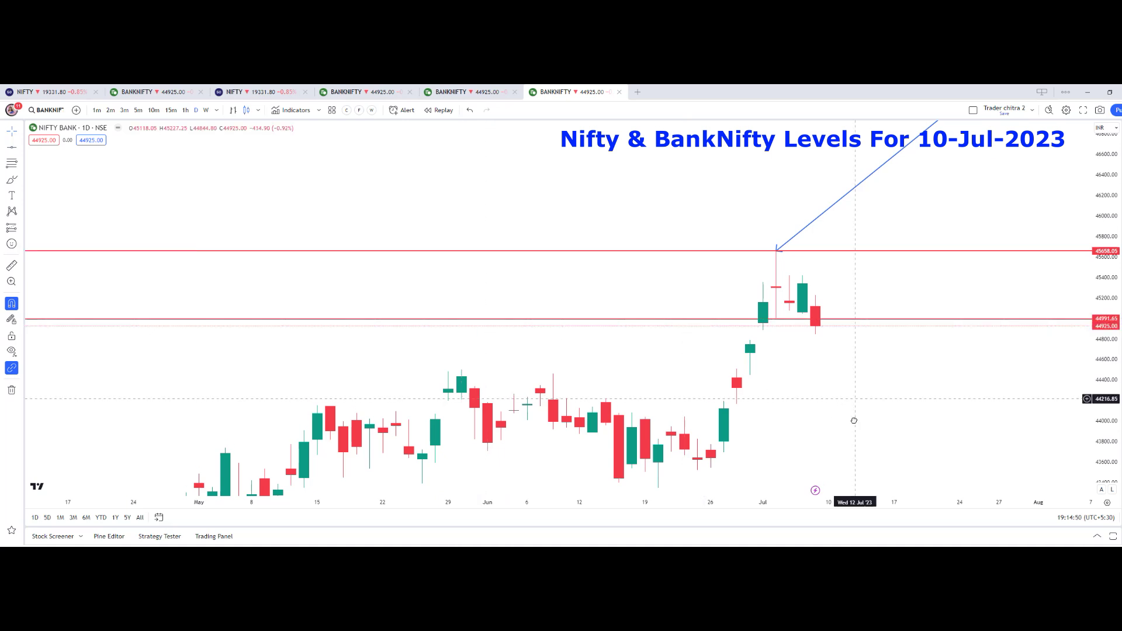
{"action": "left_click_drag", "start_coordinate": [921, 395], "coordinate": [939, 435]}
{"action": "left_click_drag", "start_coordinate": [1105, 408], "coordinate": [1106, 392]}
{"action": "scroll", "coordinate": [816, 370], "scroll_direction": "up", "scroll_amount": 3}
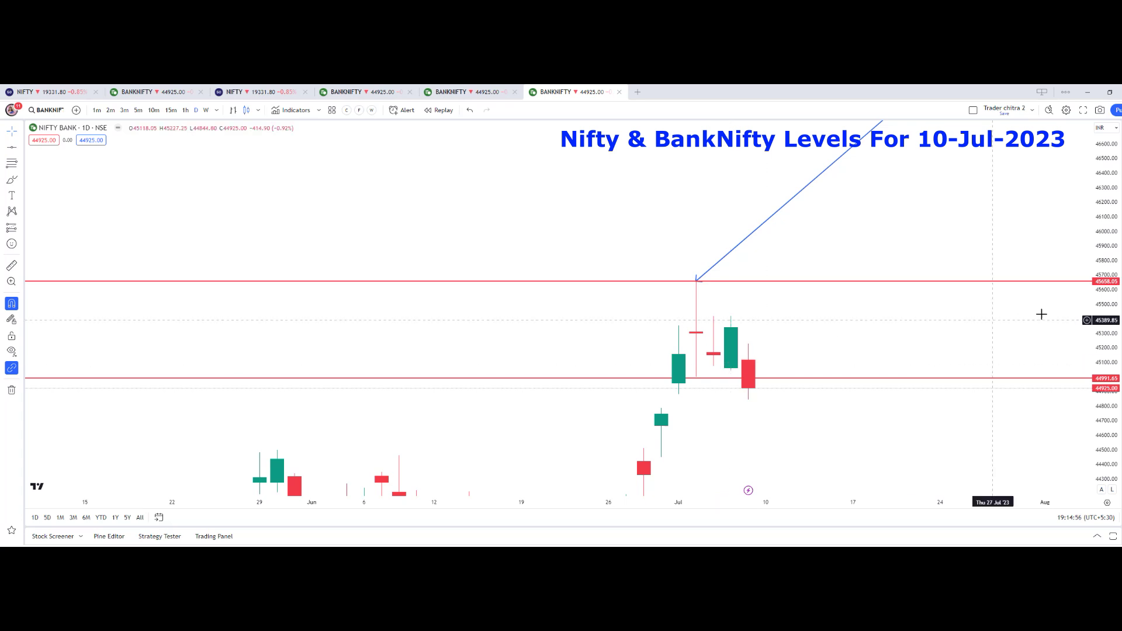
{"action": "left_click_drag", "start_coordinate": [1102, 268], "coordinate": [1102, 292]}
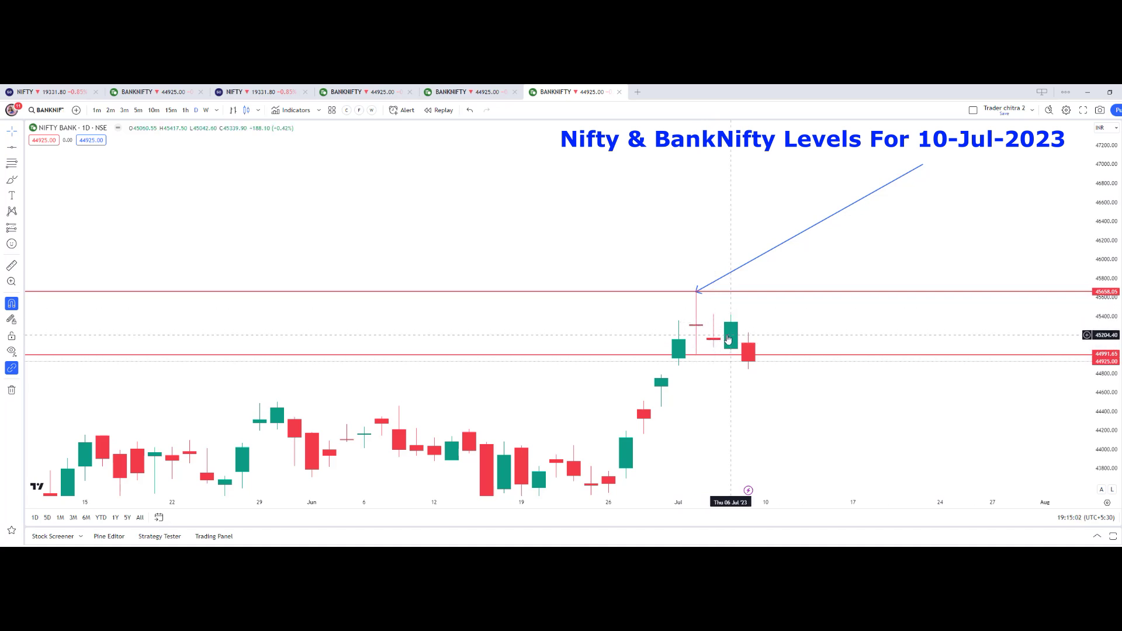
{"action": "left_click_drag", "start_coordinate": [731, 342], "coordinate": [744, 327]}
{"action": "scroll", "coordinate": [1090, 317], "scroll_direction": "down", "scroll_amount": 2}
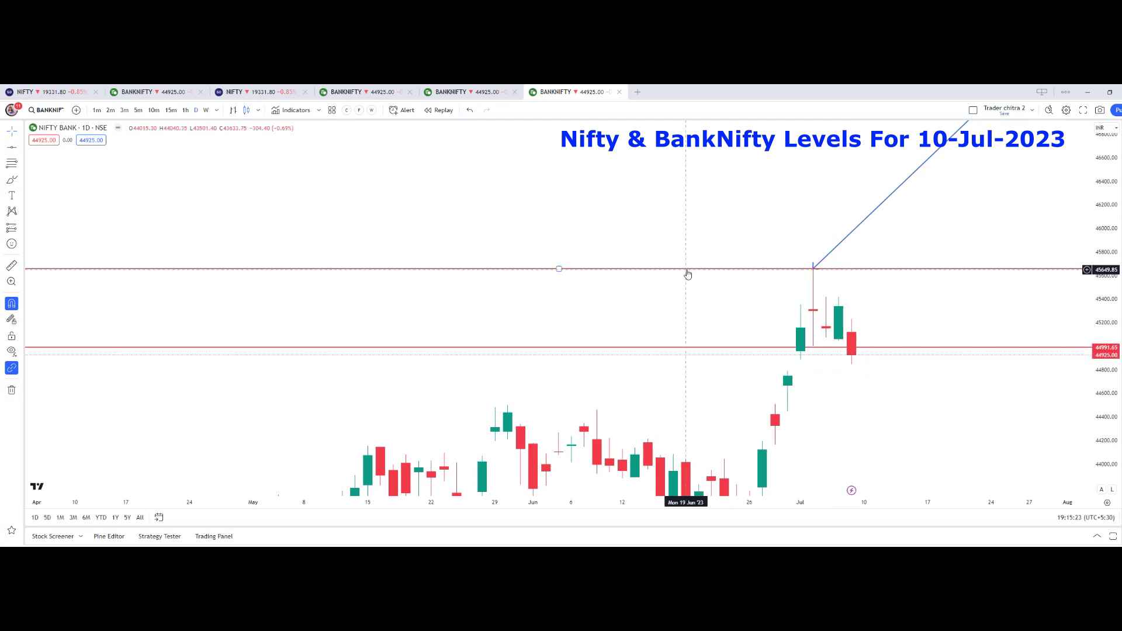
Change Nifty Bank to 15m candles and pan to the 7 Jul sessions
{"action": "left_click", "coordinate": [171, 110]}
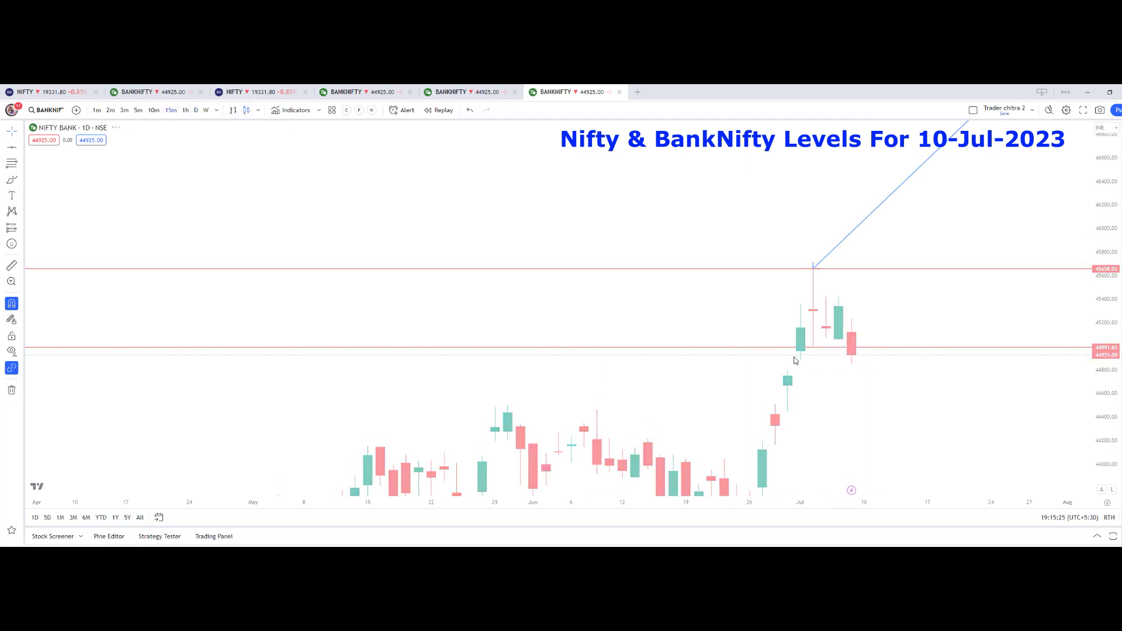
{"action": "scroll", "coordinate": [901, 325], "scroll_direction": "down", "scroll_amount": 6}
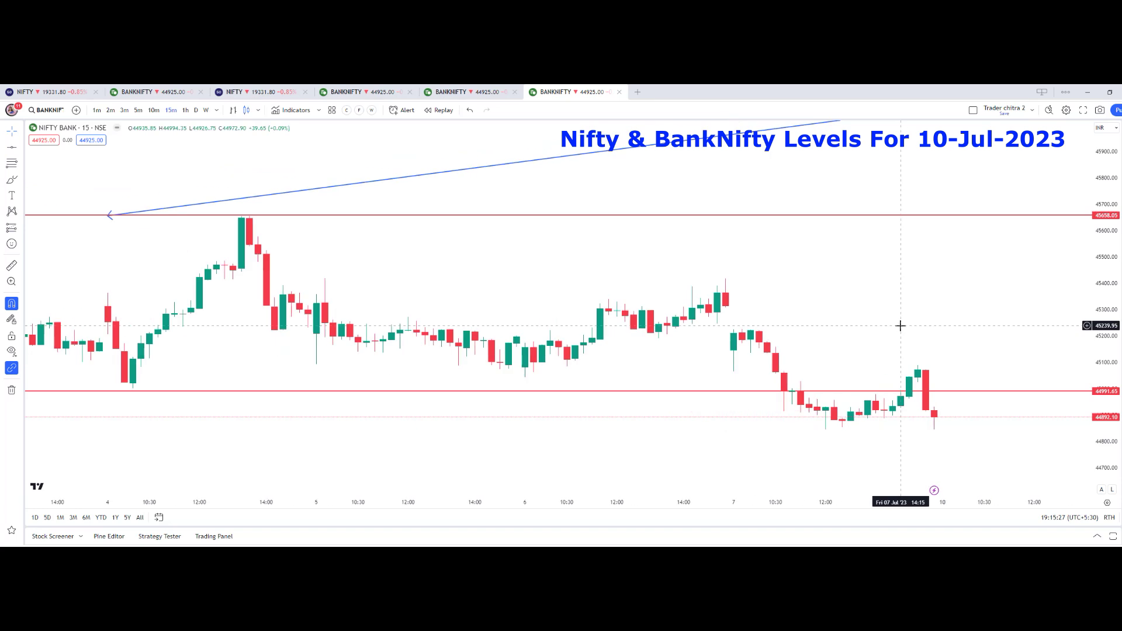
{"action": "left_click_drag", "start_coordinate": [766, 363], "coordinate": [655, 292]}
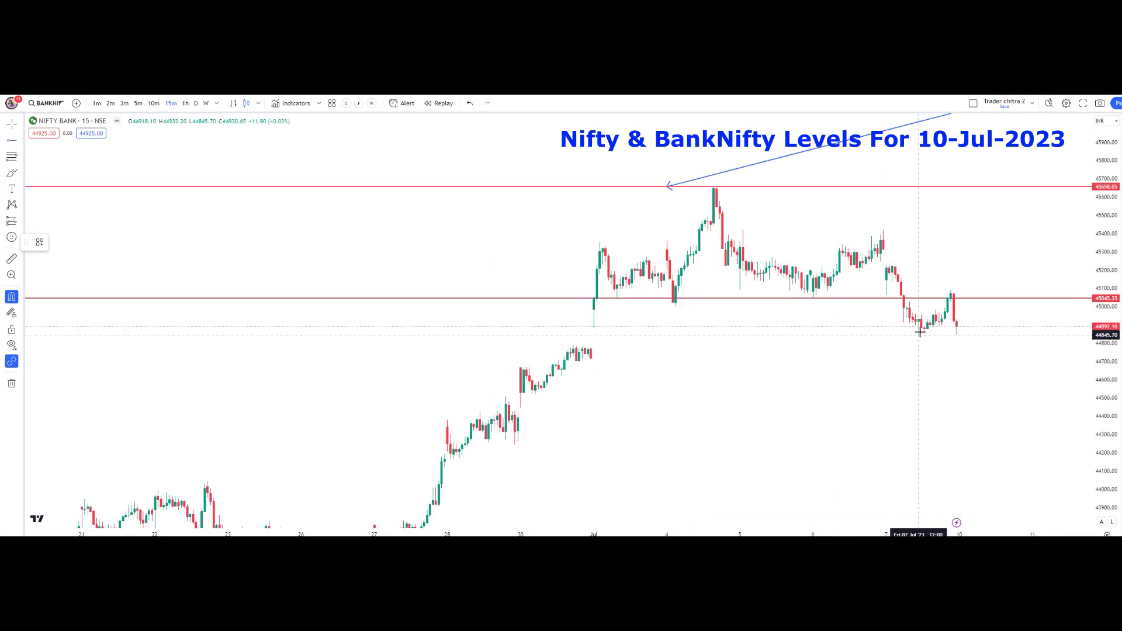
Draw a horizontal line at 44850 and stretch the price scale
{"action": "left_click", "coordinate": [19, 142]}
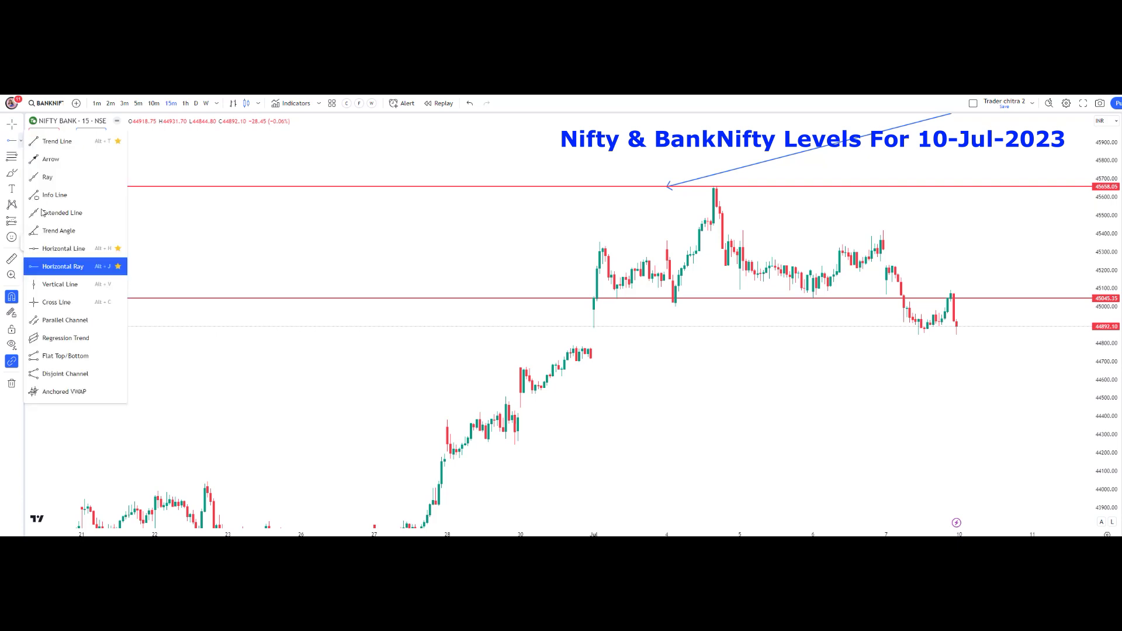
{"action": "left_click", "coordinate": [58, 246]}
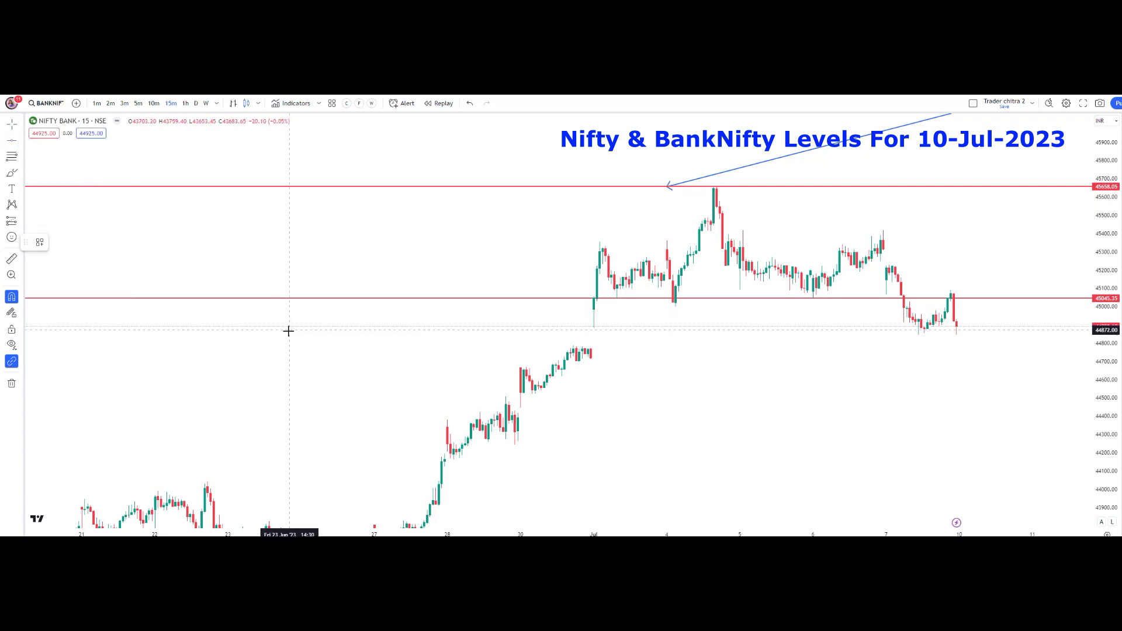
{"action": "left_click", "coordinate": [289, 333]}
{"action": "left_click_drag", "start_coordinate": [1110, 417], "coordinate": [1112, 281]}
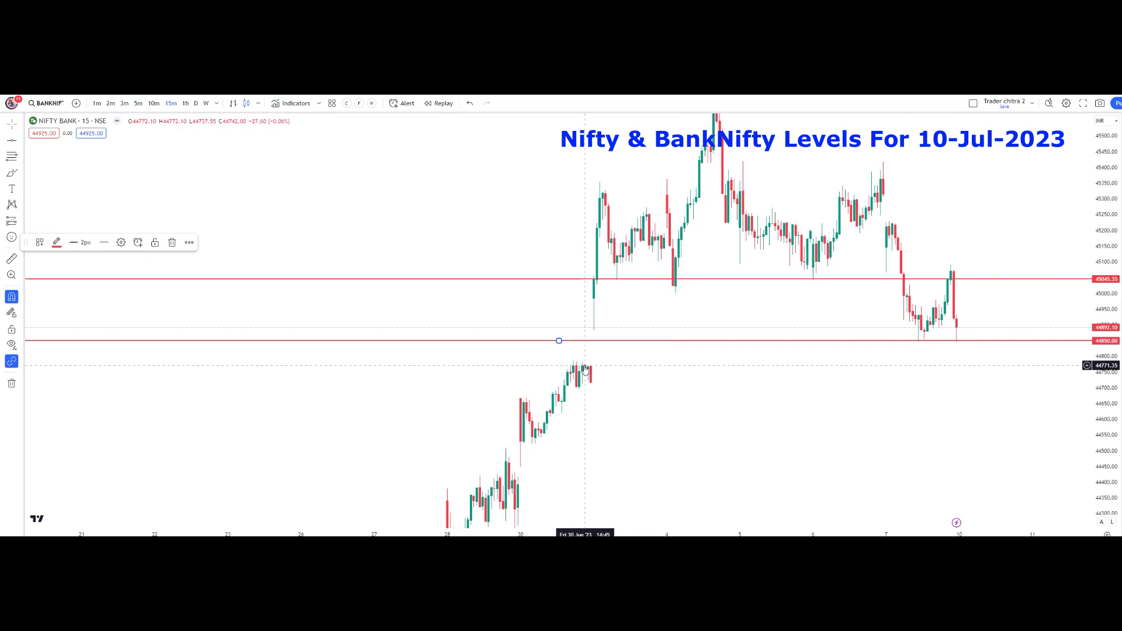
Add a red horizontal ray at 44779.85
{"action": "left_click", "coordinate": [20, 142]}
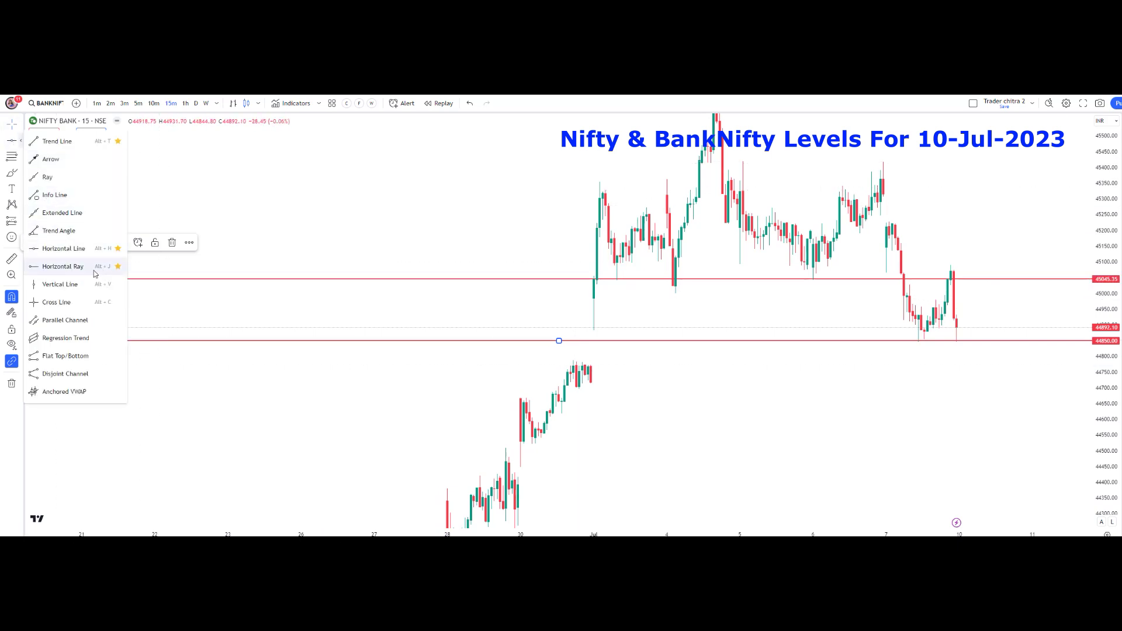
{"action": "left_click", "coordinate": [67, 267]}
{"action": "left_click", "coordinate": [225, 362]}
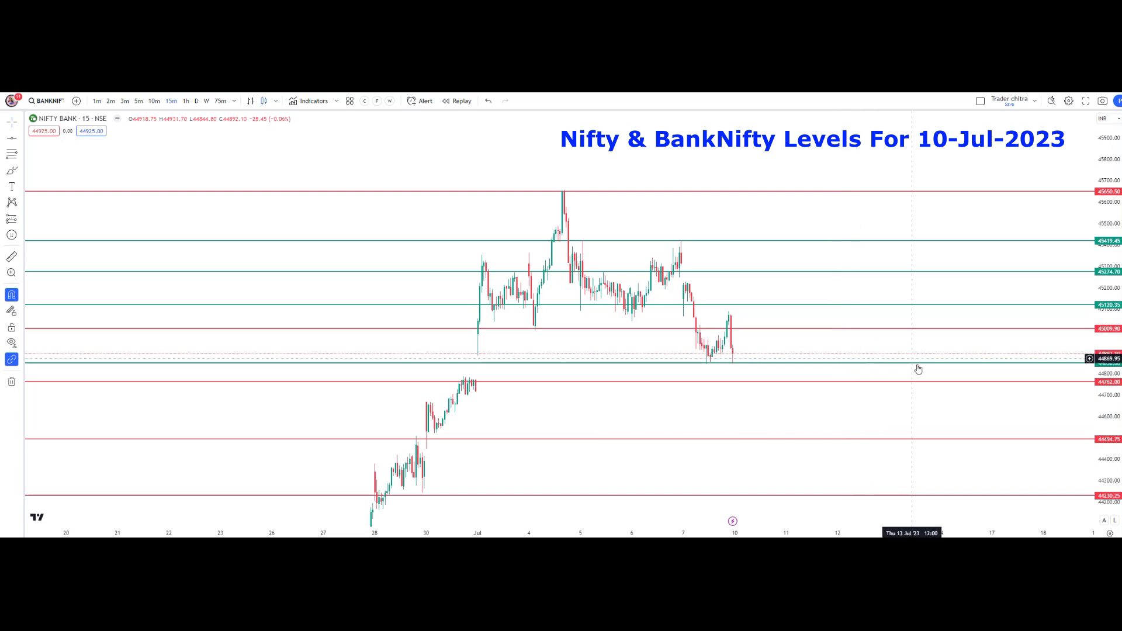
{"action": "scroll", "coordinate": [917, 368], "scroll_direction": "up", "scroll_amount": 2}
Pan and rescale the chart to review green supports 45419.45–44850.00 between red levels 45650.50 and 44494.75
{"action": "left_click_drag", "start_coordinate": [826, 410], "coordinate": [908, 410]}
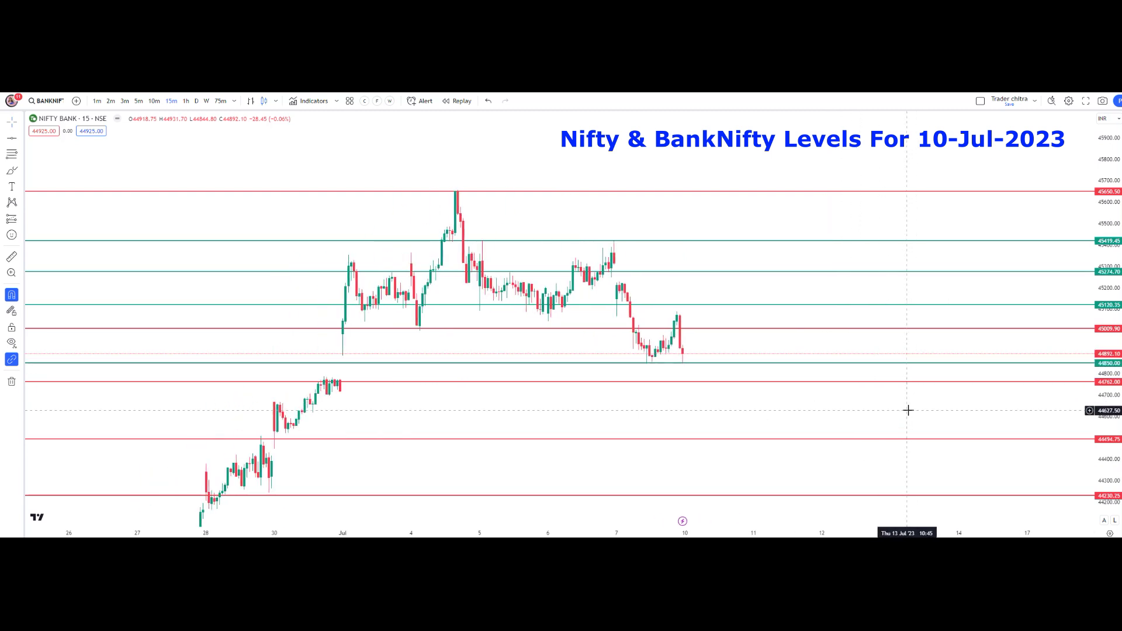
{"action": "scroll", "coordinate": [791, 366], "scroll_direction": "down", "scroll_amount": 3}
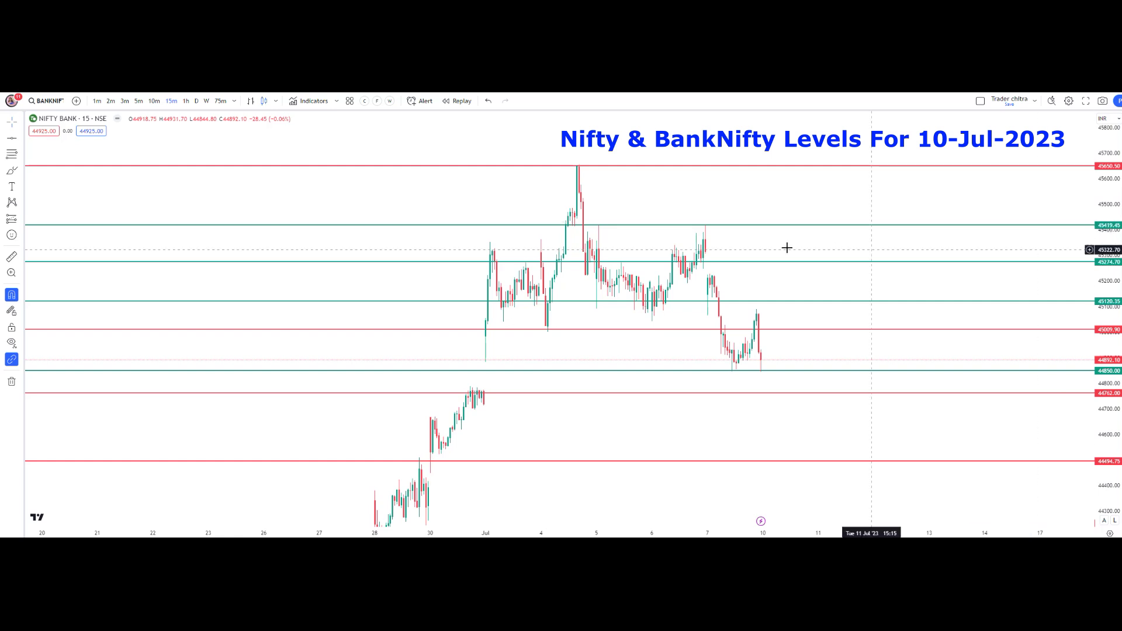
{"action": "left_click_drag", "start_coordinate": [1108, 243], "coordinate": [1108, 266]}
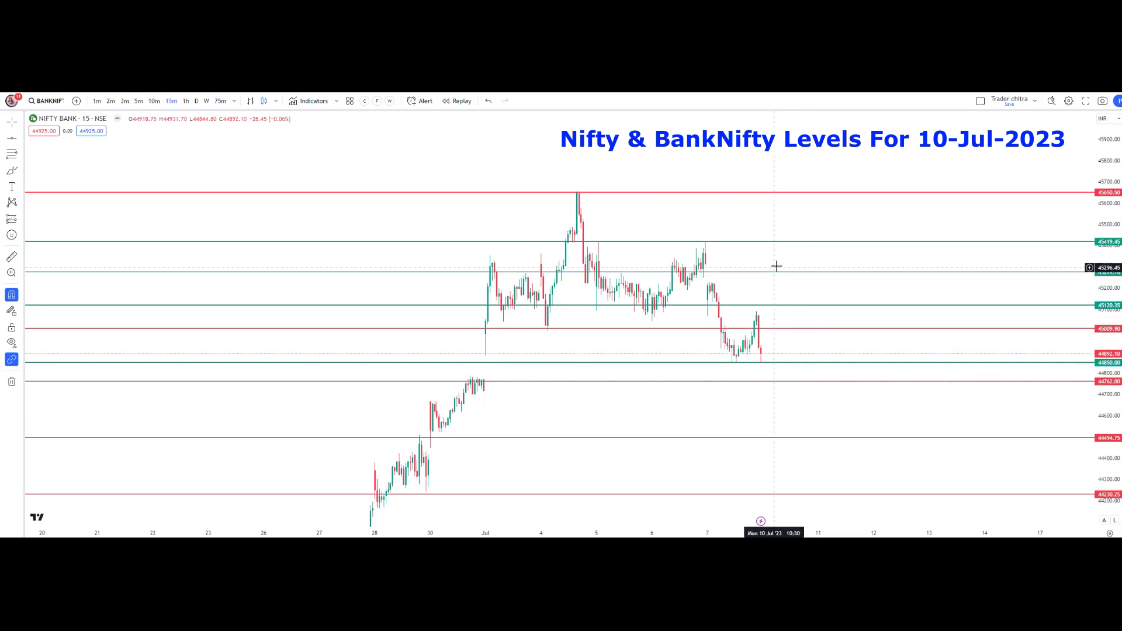
{"action": "scroll", "coordinate": [793, 288], "scroll_direction": "up", "scroll_amount": 1}
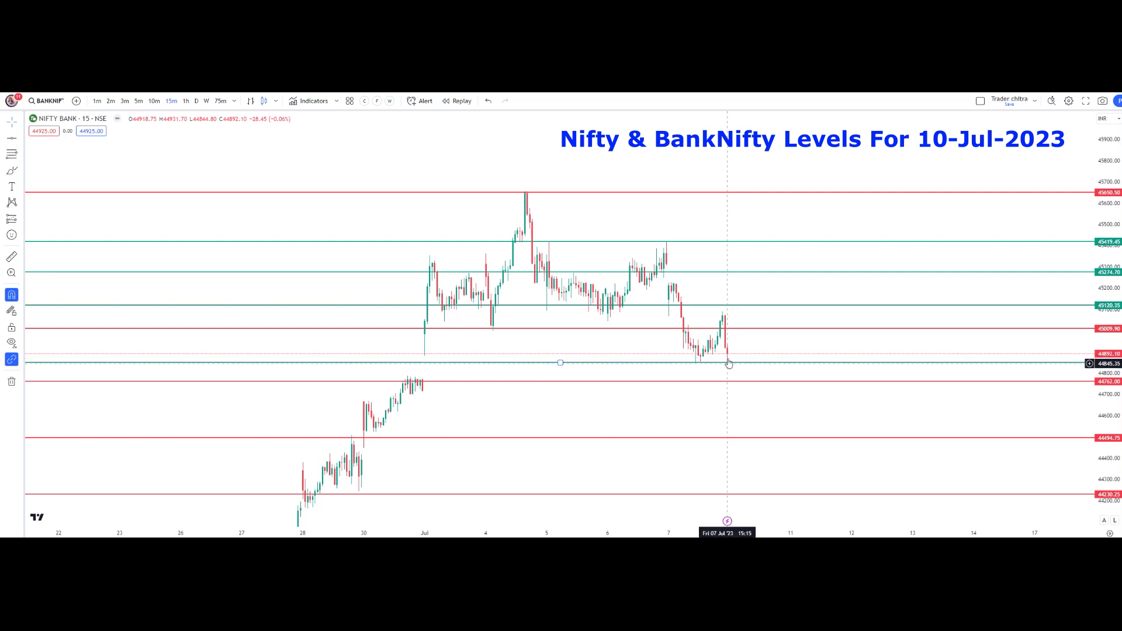
{"action": "scroll", "coordinate": [1096, 412], "scroll_direction": "up", "scroll_amount": 2}
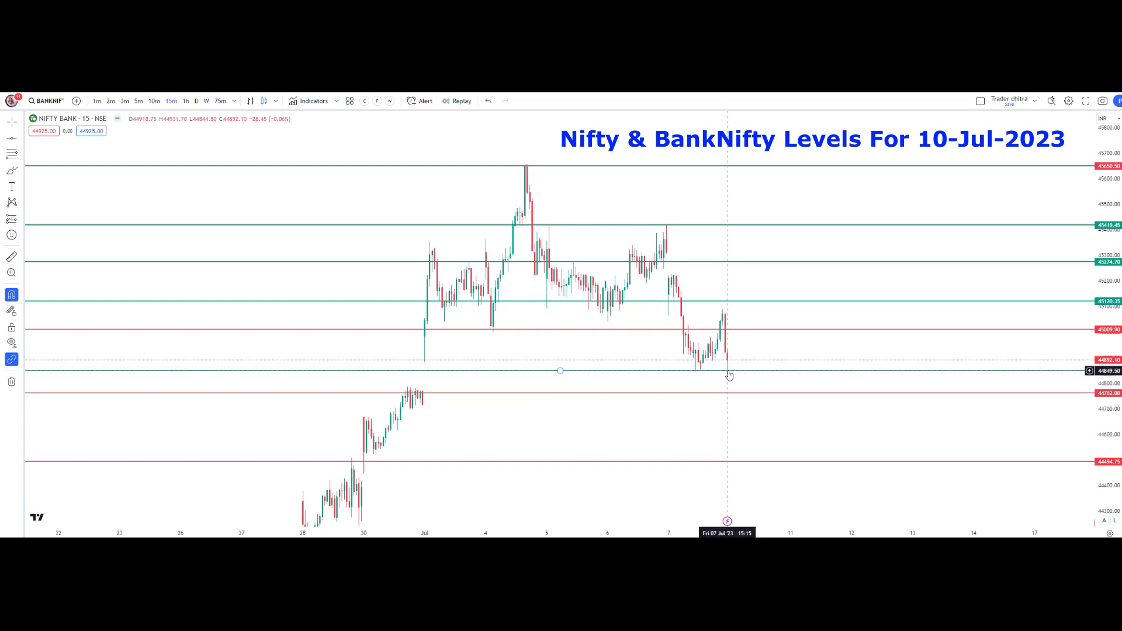
{"action": "left_click_drag", "start_coordinate": [851, 342], "coordinate": [866, 319]}
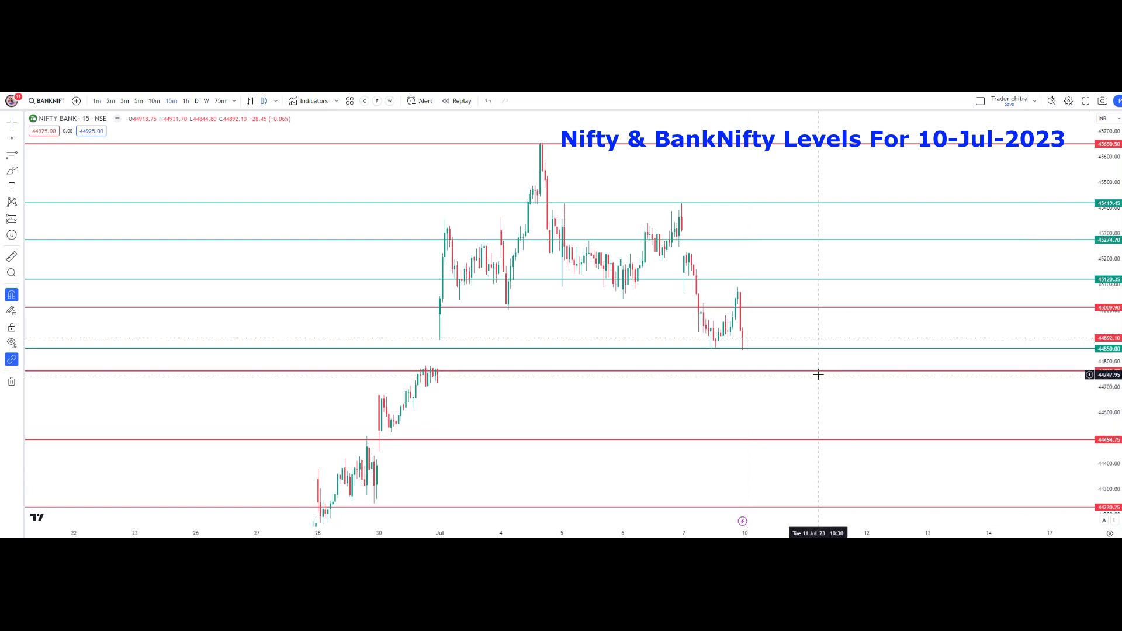
{"action": "left_click_drag", "start_coordinate": [796, 388], "coordinate": [799, 441]}
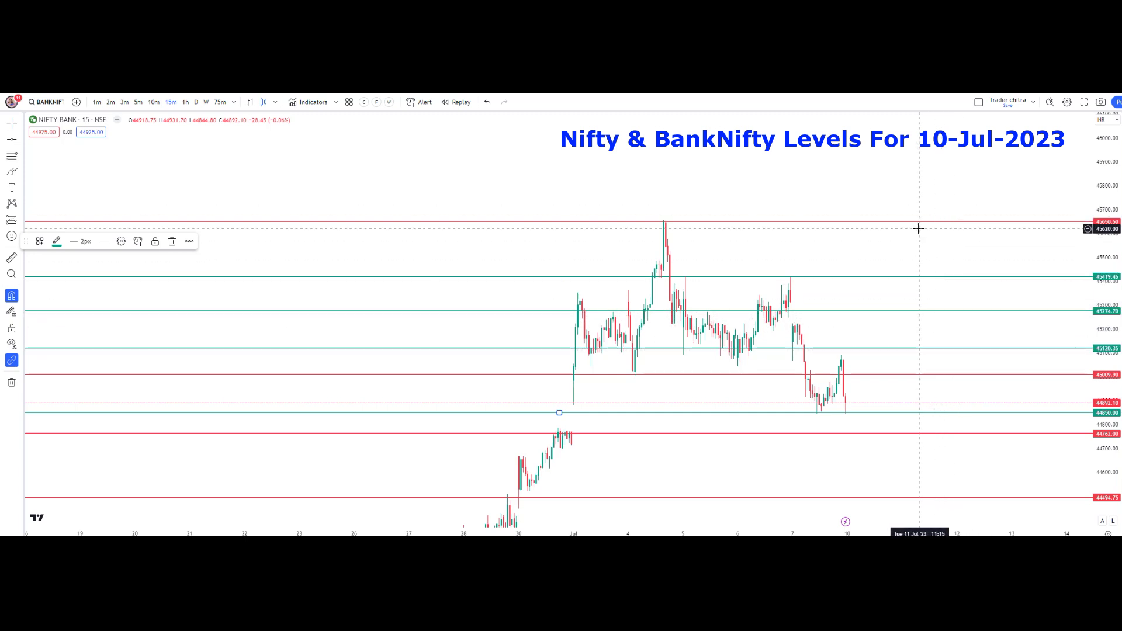
Deselect the 44850 line and compress the price scale to show 44000–45900
{"action": "left_click_drag", "start_coordinate": [896, 396], "coordinate": [896, 336]}
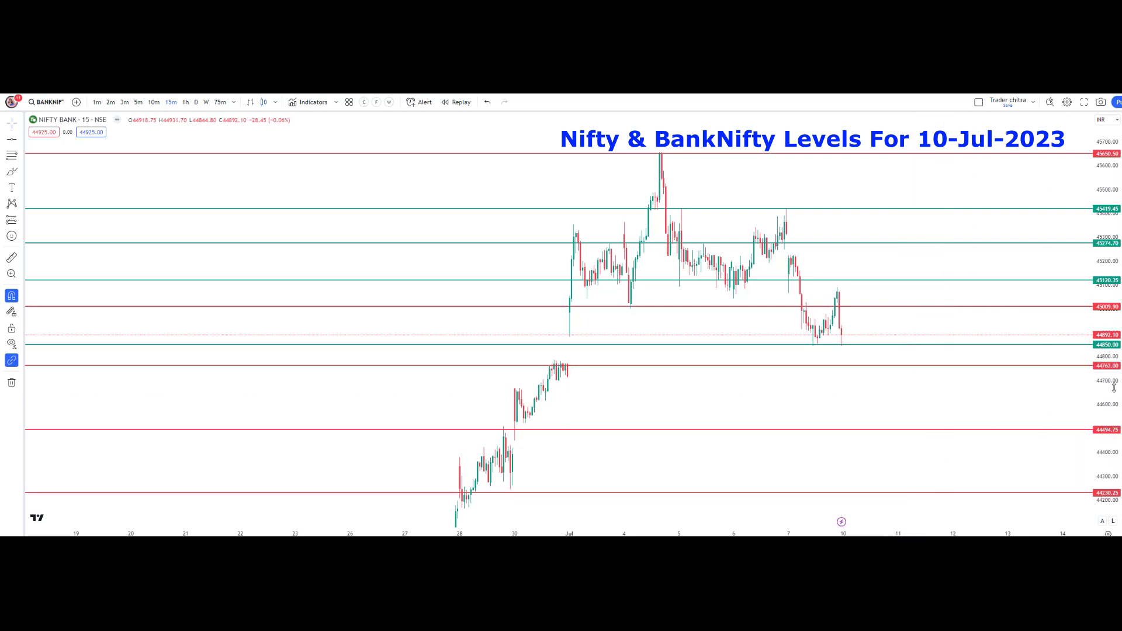
{"action": "left_click_drag", "start_coordinate": [1109, 377], "coordinate": [1110, 439]}
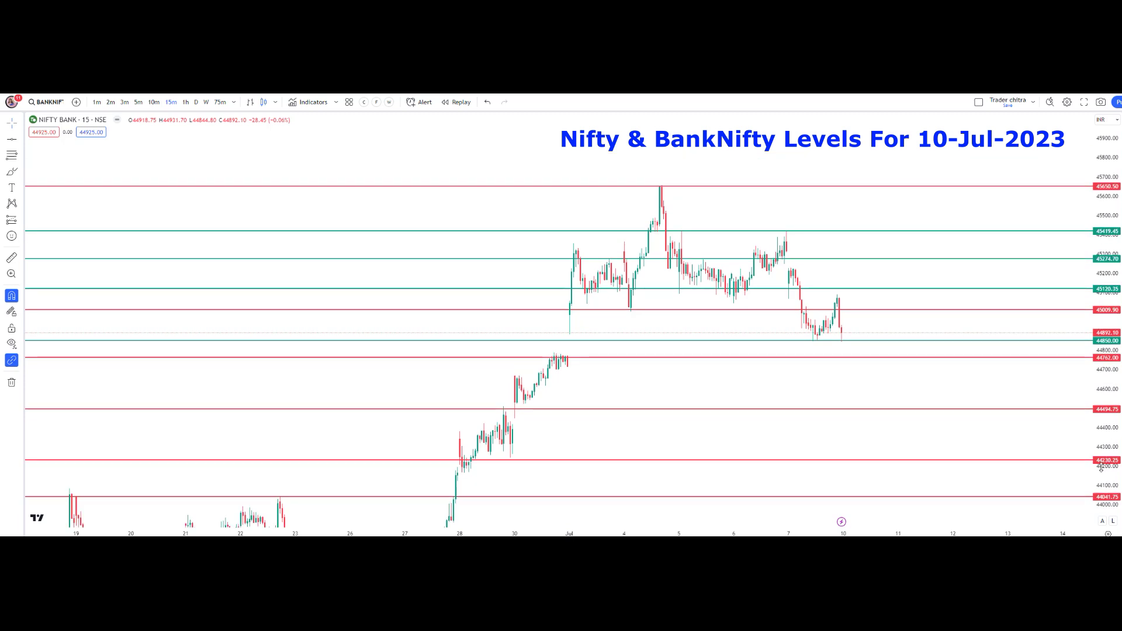